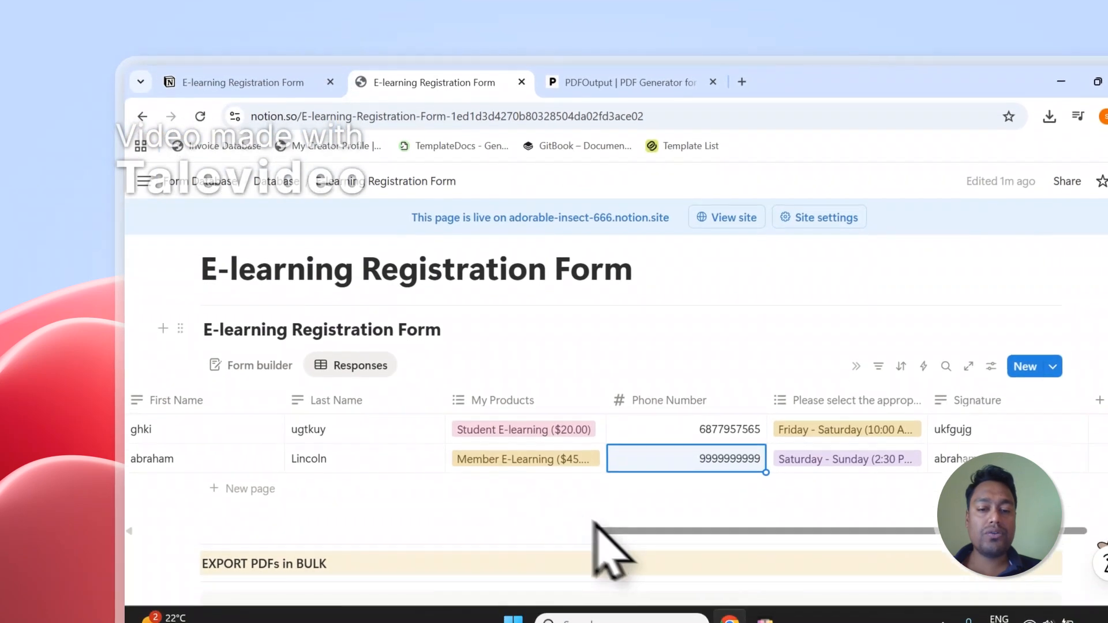
Look over the E-learning Registration Form responses in Notion, and switch to the PDFOutput home page to read its headline.
drag(571, 538, 146, 538)
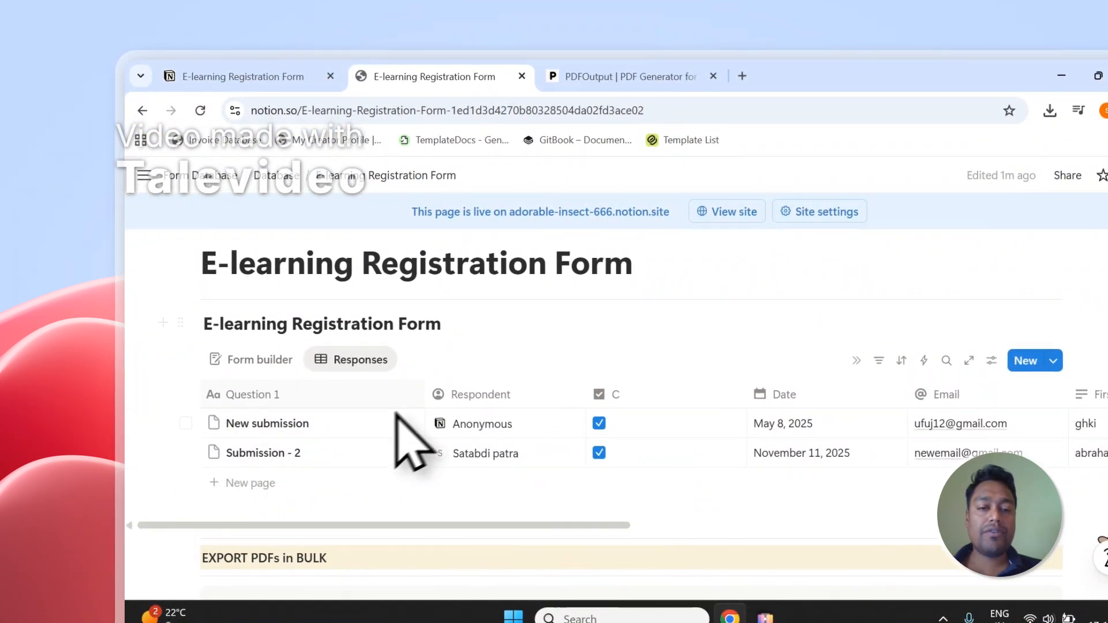
drag(426, 392, 331, 398)
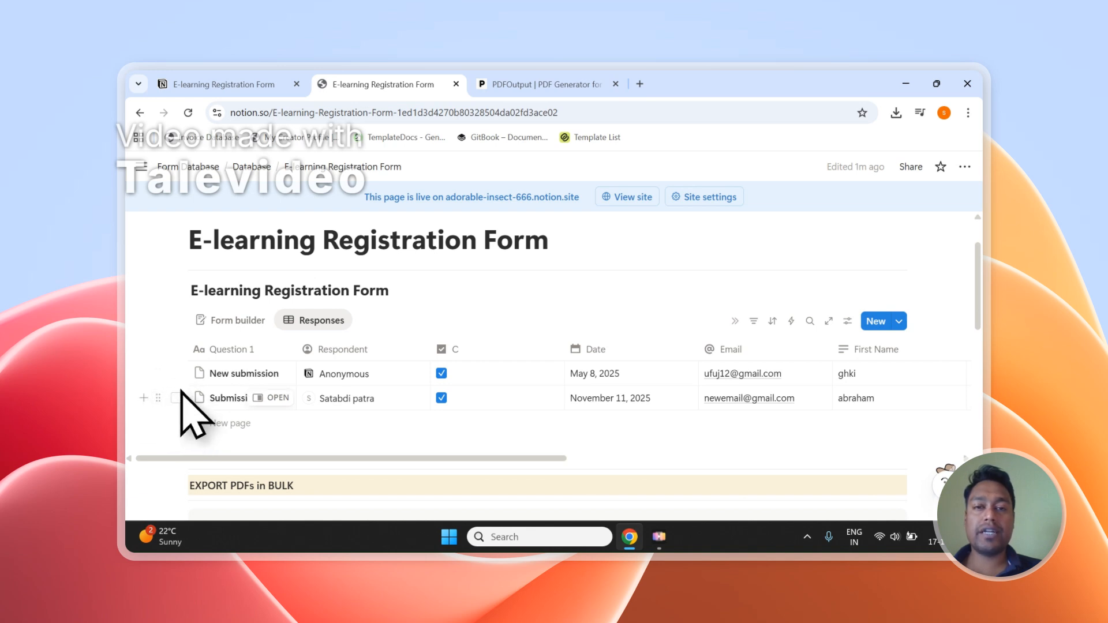
click(540, 84)
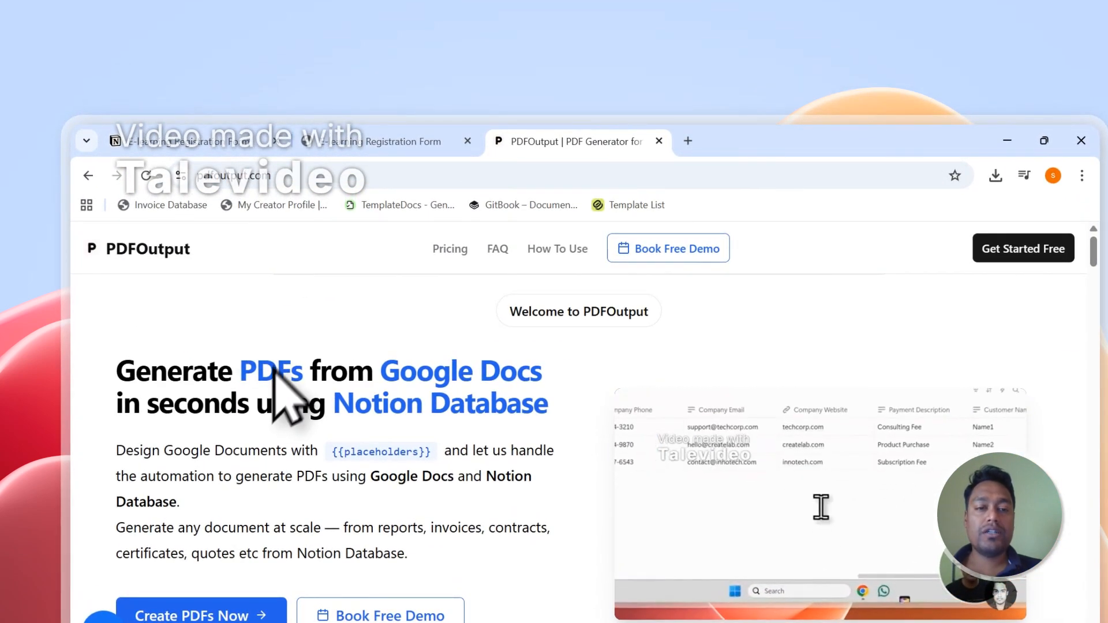
drag(241, 374, 295, 381)
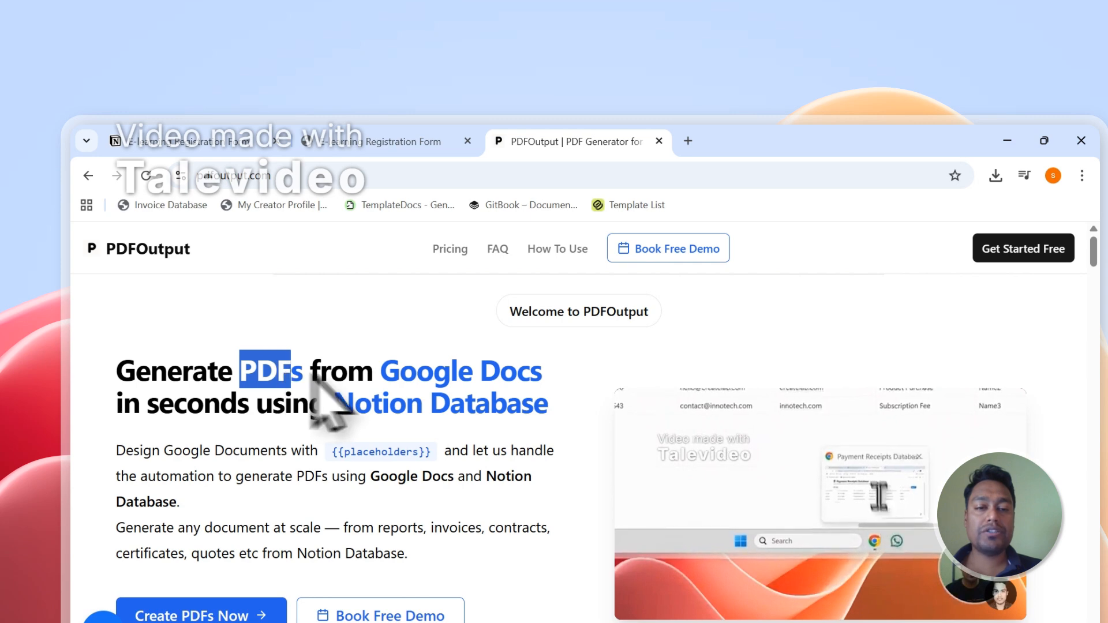
drag(400, 374, 517, 378)
drag(353, 405, 556, 407)
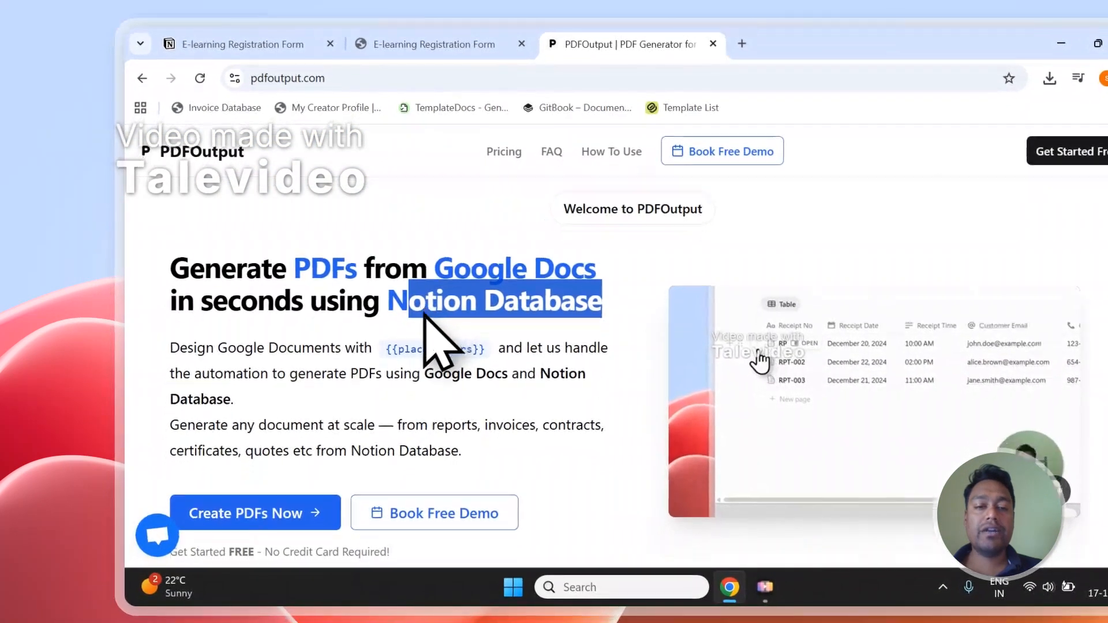
scroll(400, 375, down, 2)
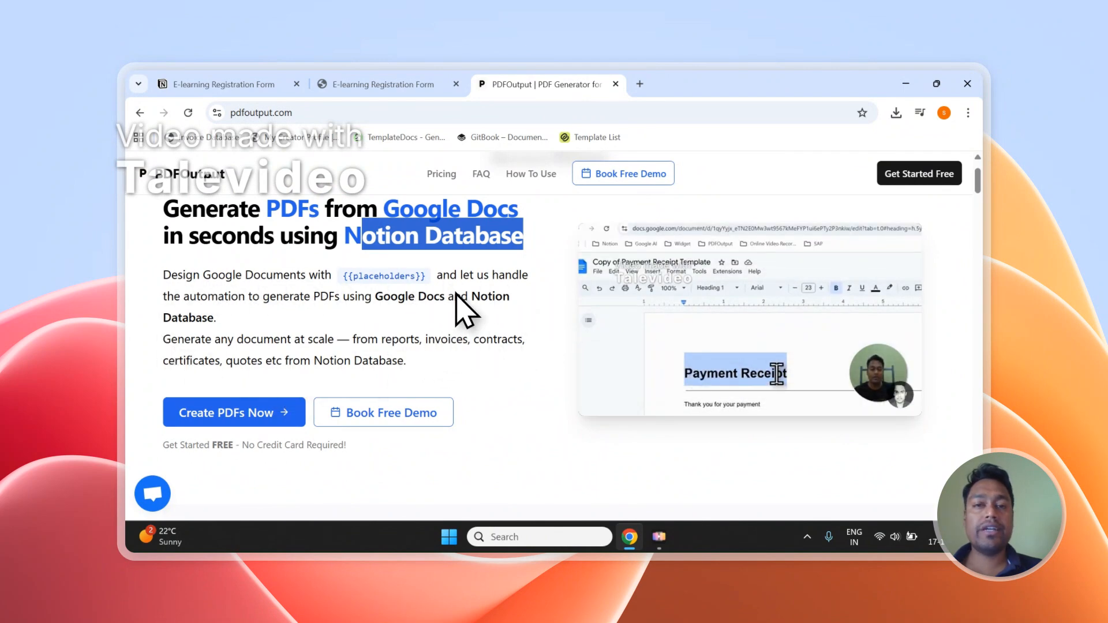
scroll(334, 391, up, 1)
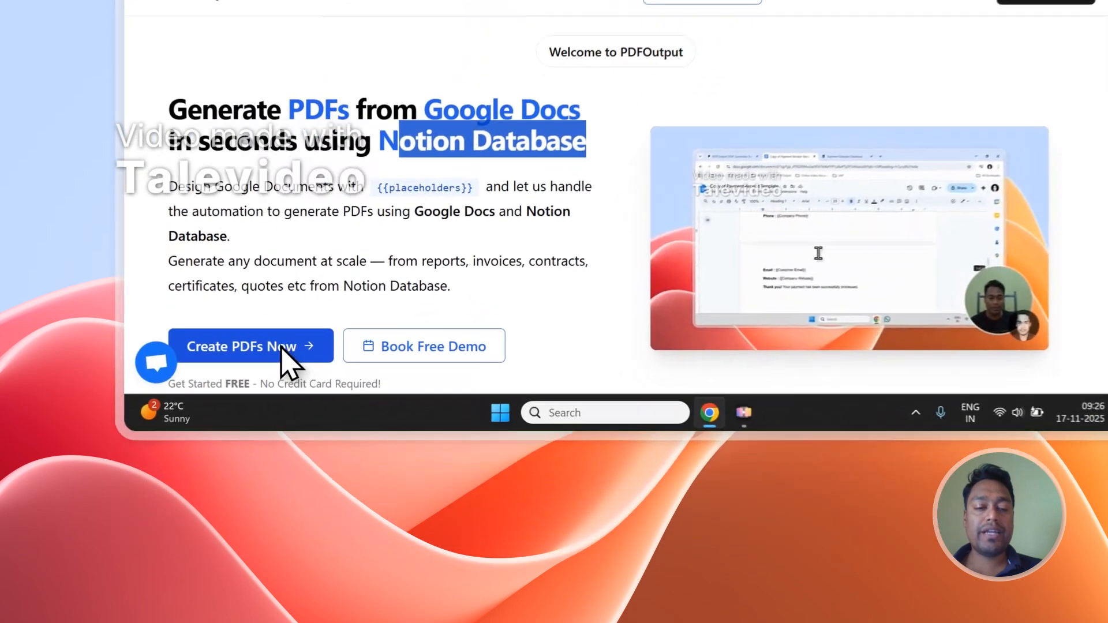
Start creating PDFs in PDFOutput and sign in with the existing Google account, approving the sign-in request.
click(276, 476)
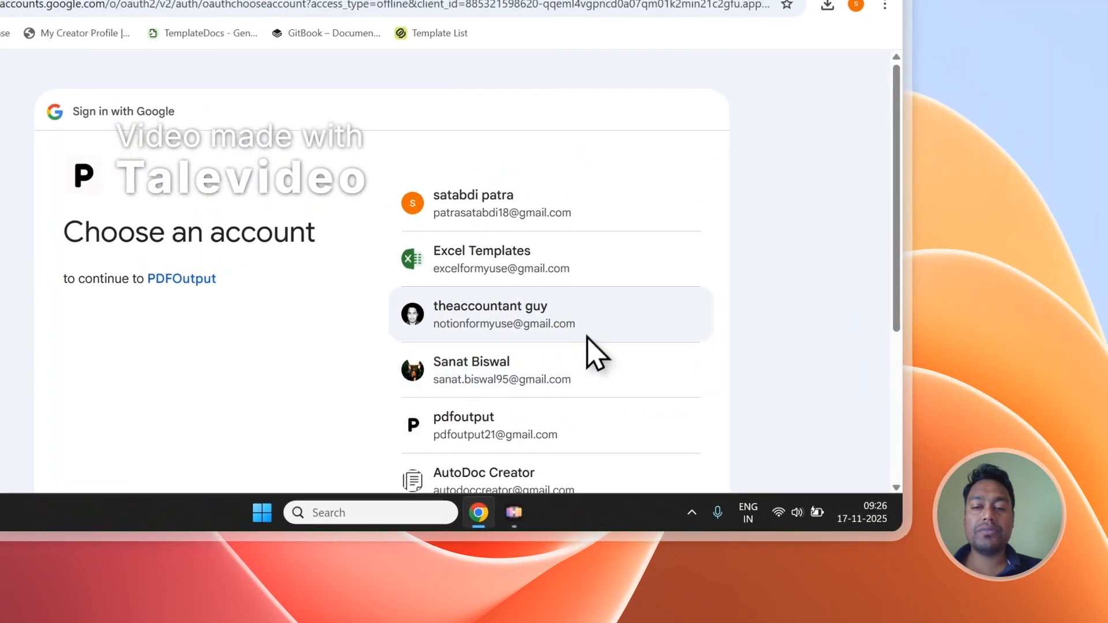
click(839, 200)
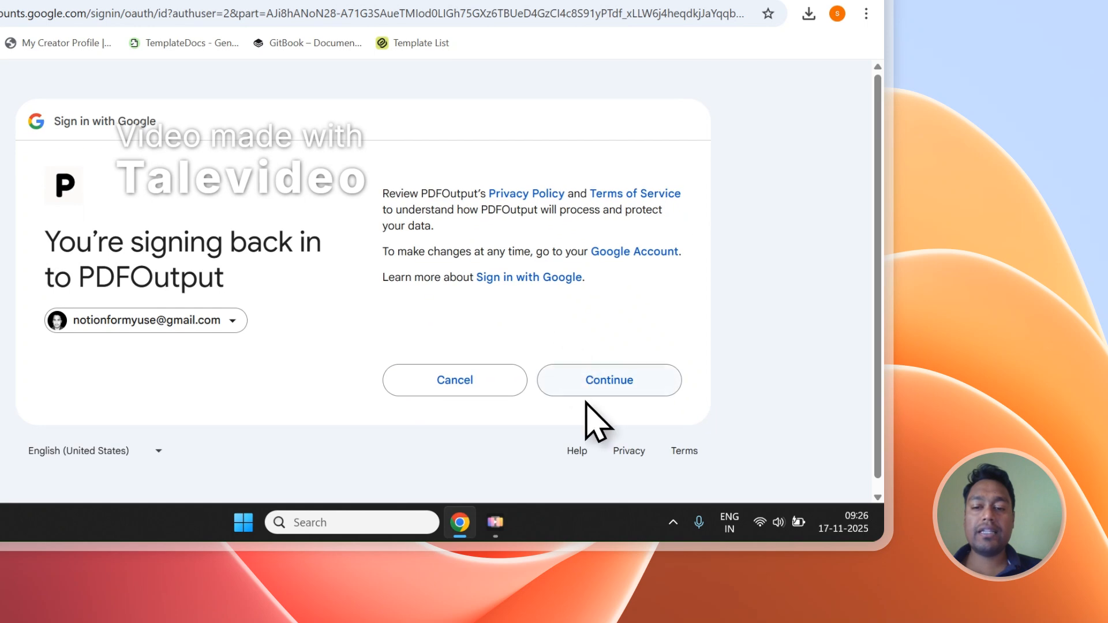
click(586, 394)
scroll(594, 330, down, 1)
click(599, 412)
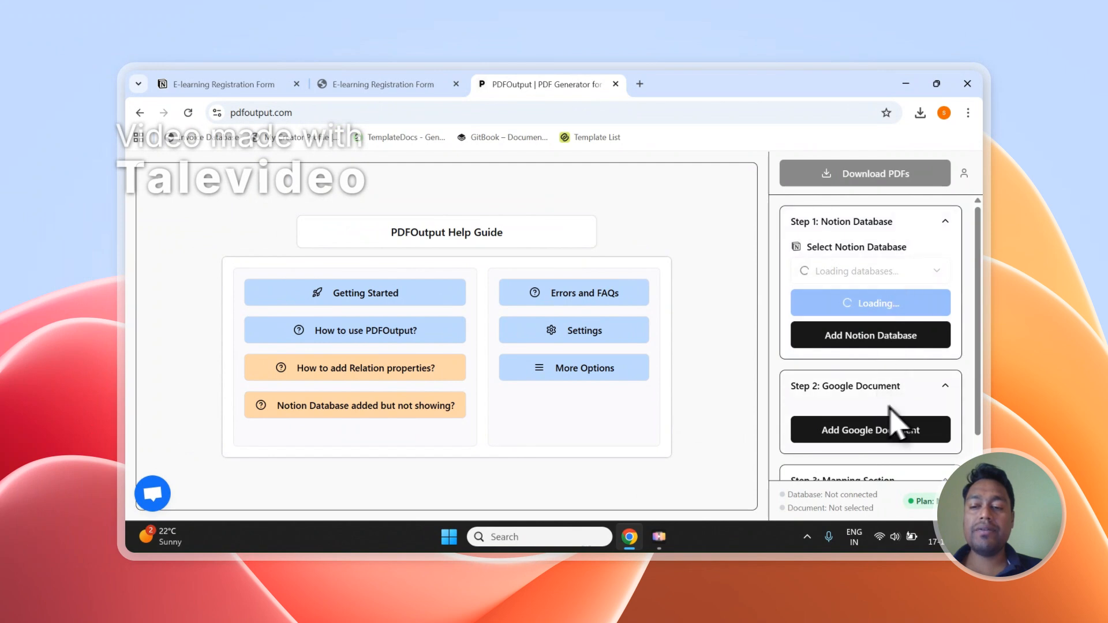
Examine the PDFOutput setup sections for the Notion database, Google document and mapping, including the property list.
scroll(888, 410, down, 1)
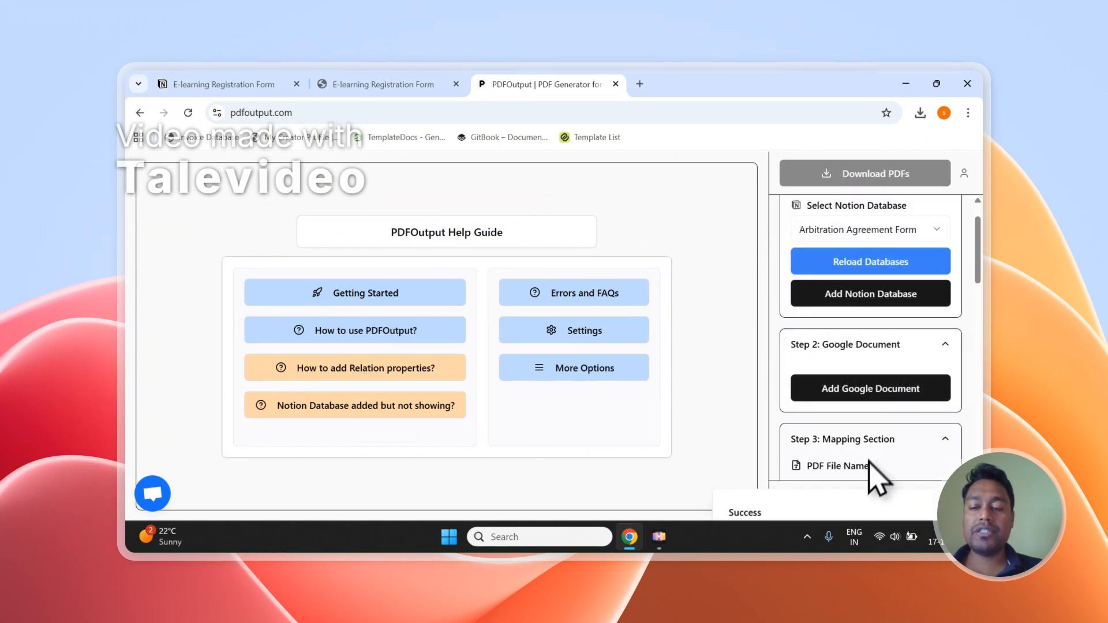
scroll(908, 417, down, 6)
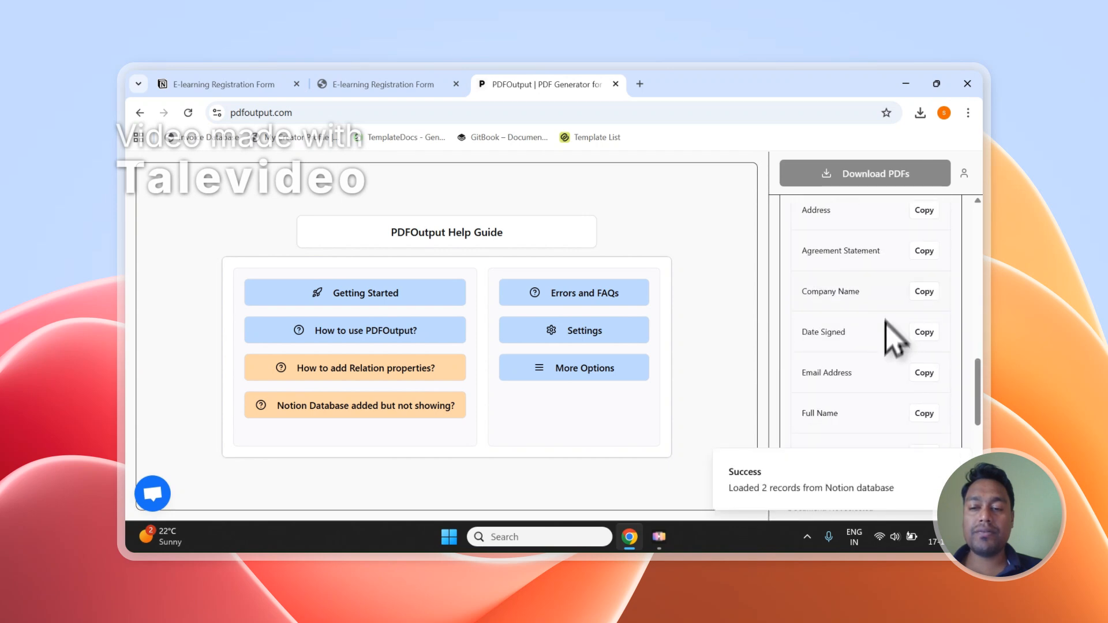
scroll(891, 375, down, 3)
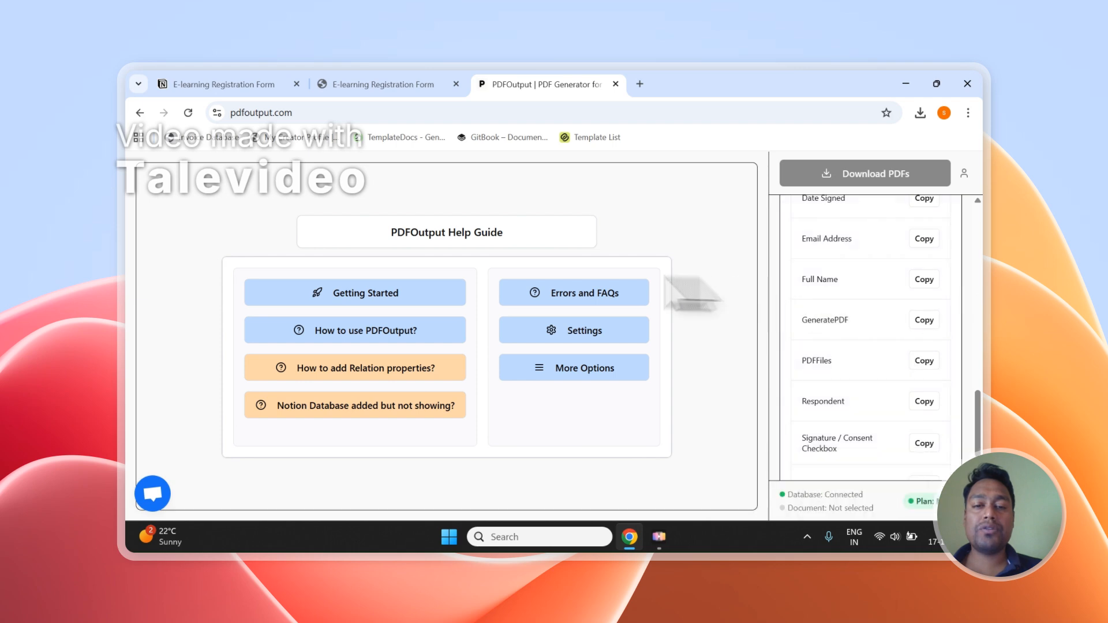
scroll(938, 323, up, 10)
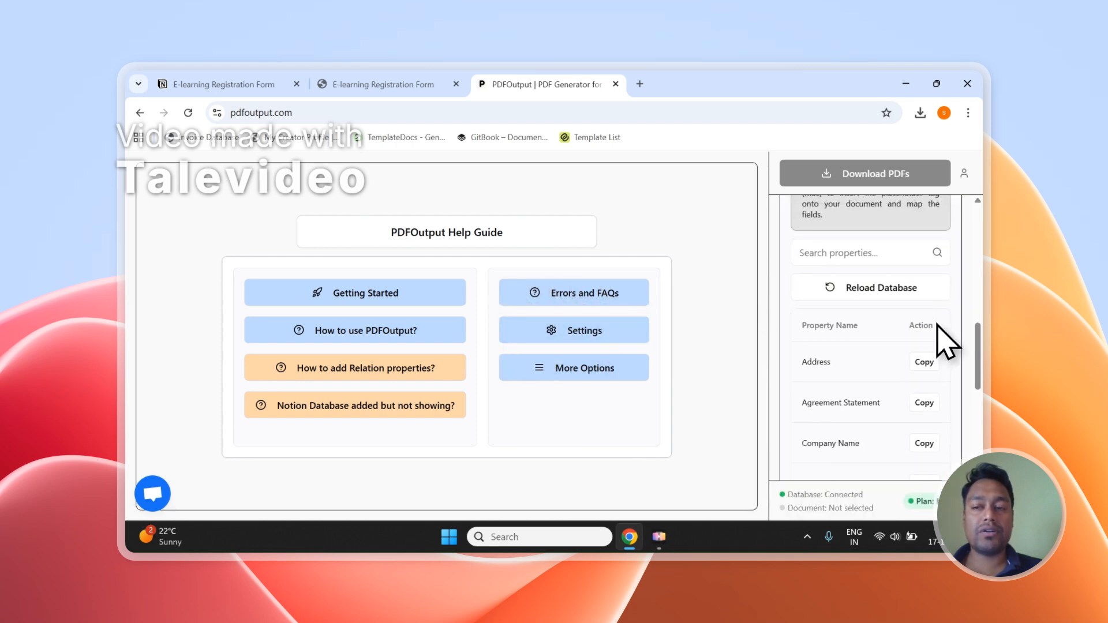
Switch to the Notion form page and copy its title, E-learning Registration Form.
click(378, 85)
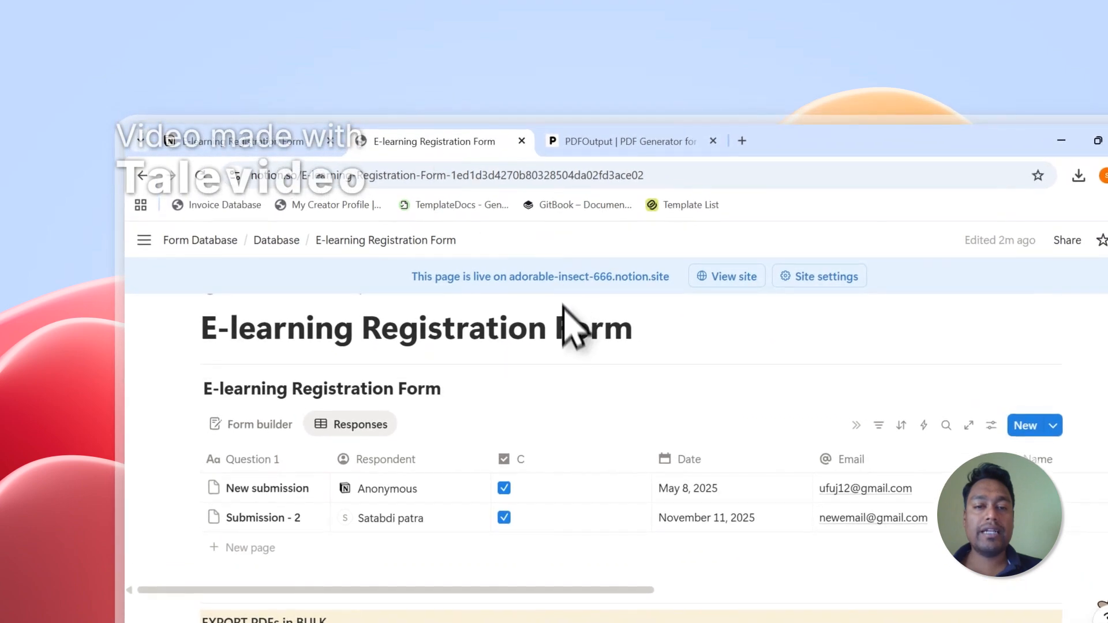
scroll(562, 304, up, 2)
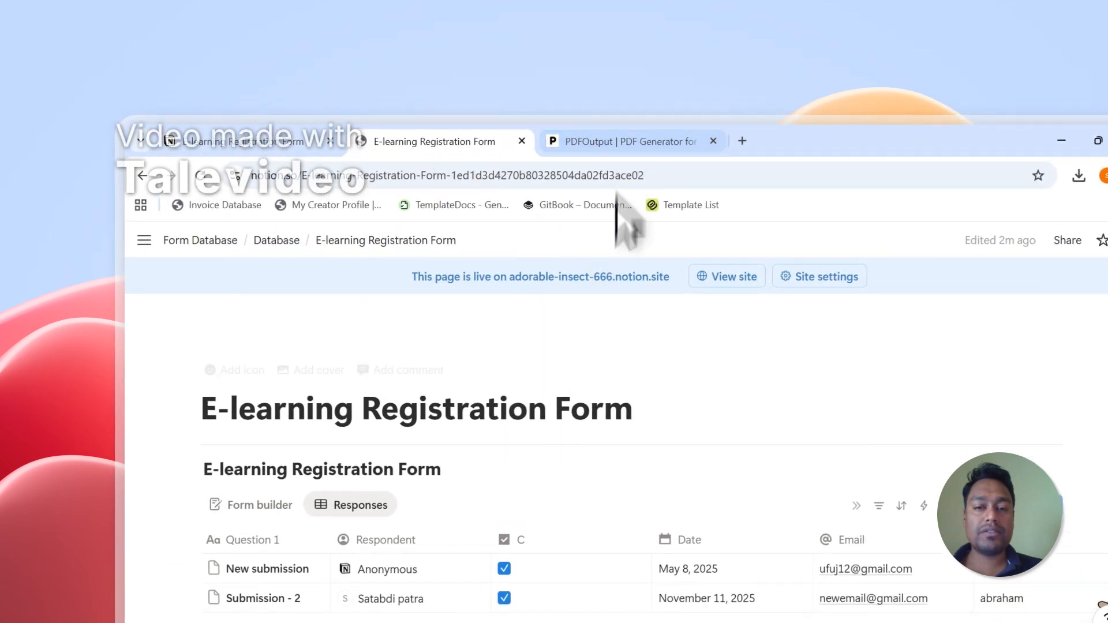
drag(630, 407, 549, 411)
drag(554, 363, 173, 372)
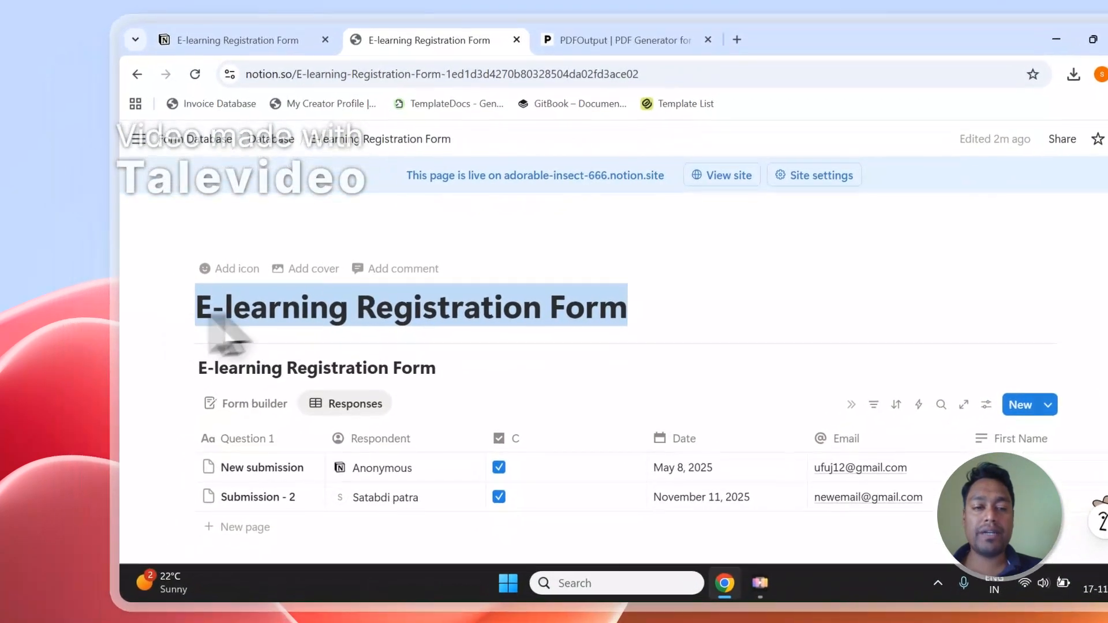
right_click(259, 356)
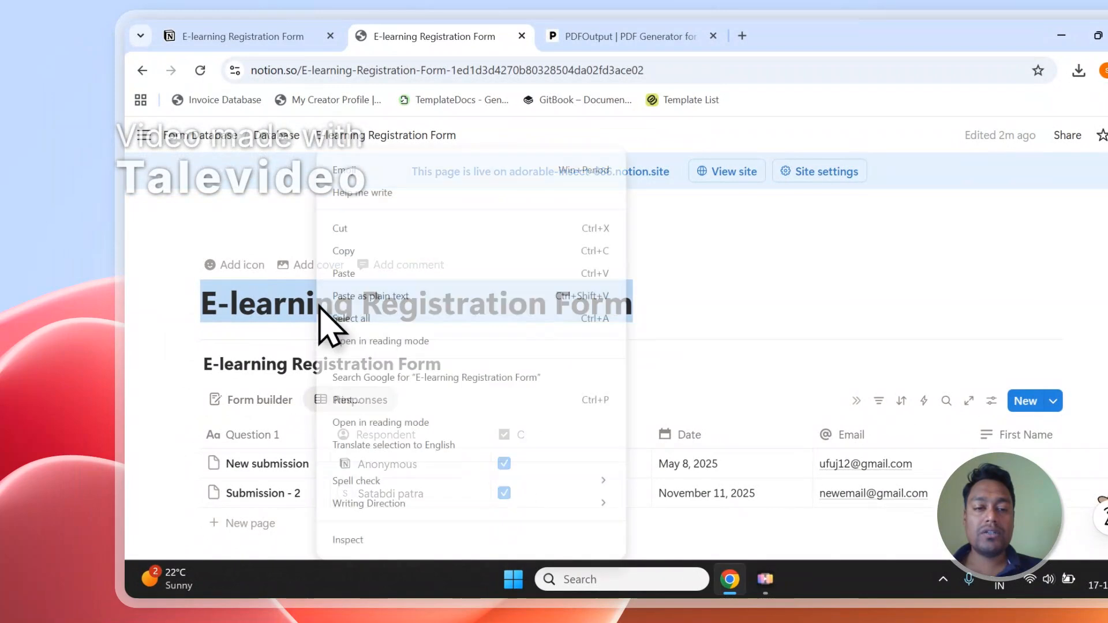
click(349, 254)
Return to PDFOutput, start adding a Notion database, and choose to select the pages to share with PDFOutput.
click(623, 62)
click(724, 369)
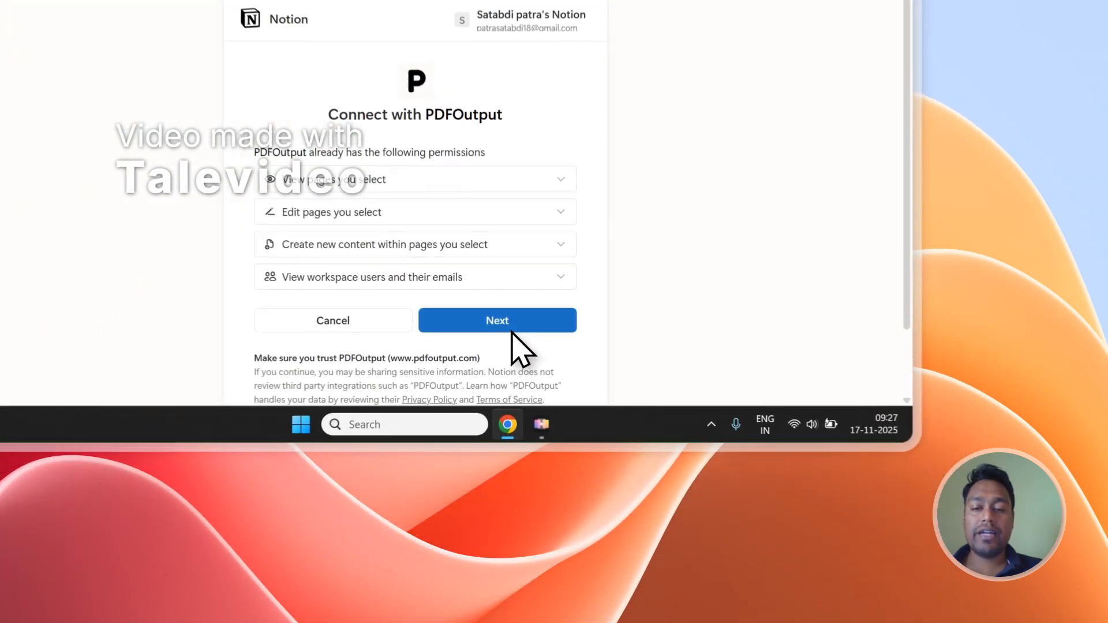
click(634, 454)
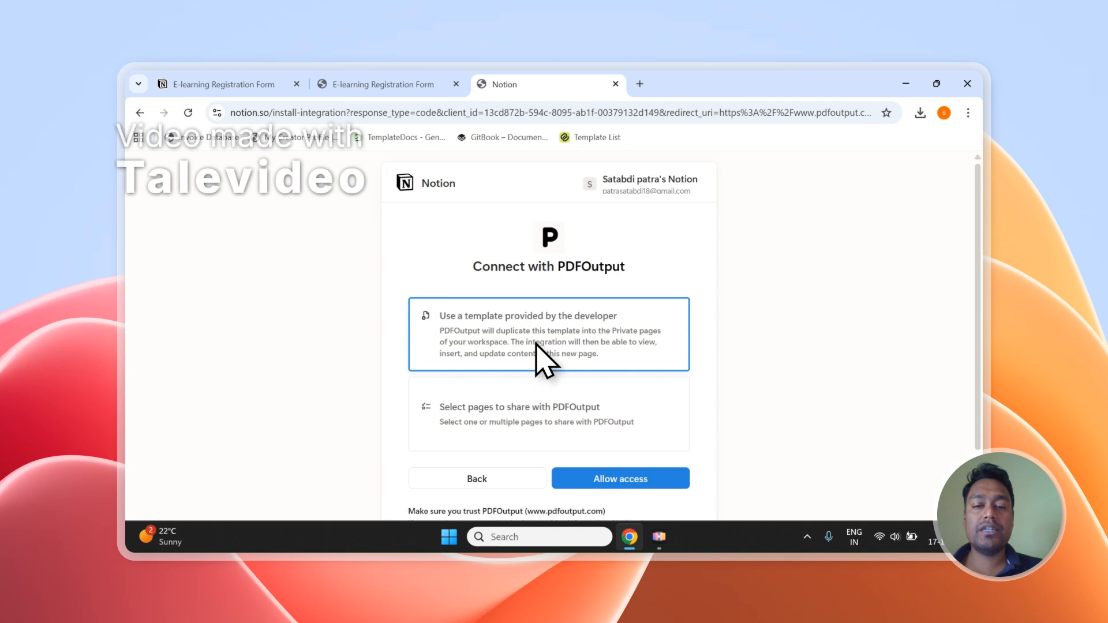
click(454, 398)
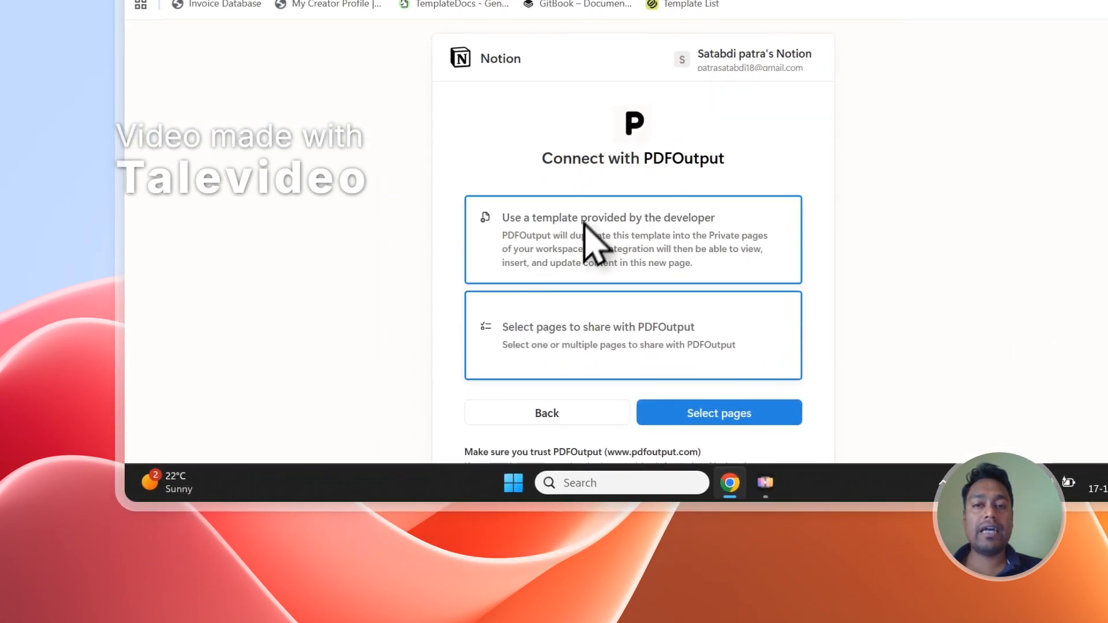
scroll(641, 219, down, 2)
click(794, 323)
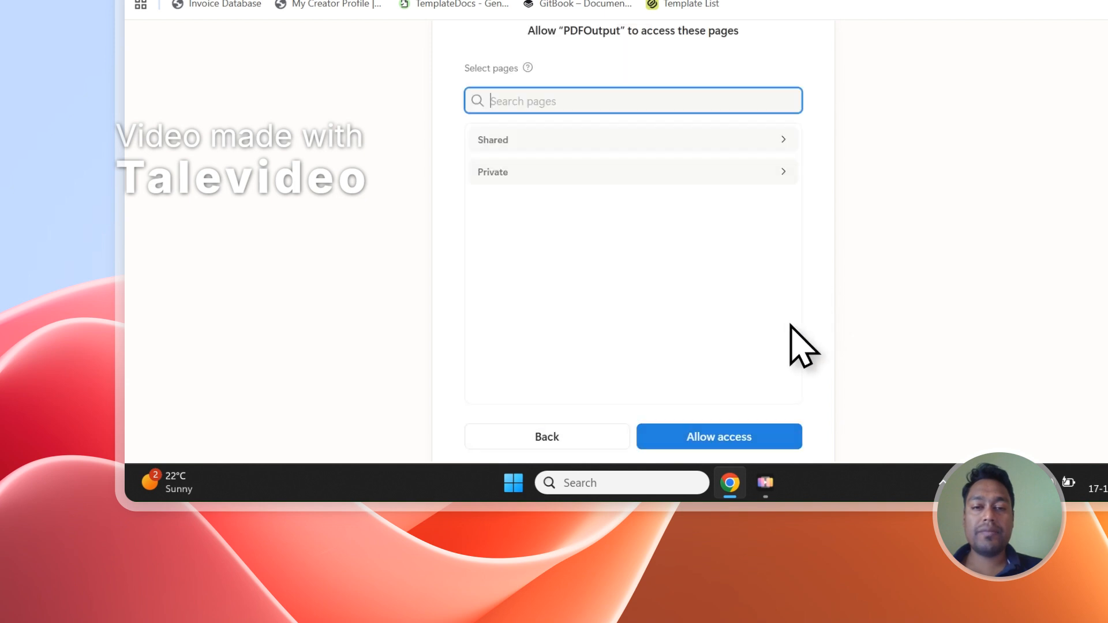
Search with the copied title and add the E-learning Registration Form page from Form Database / Database to the PDFOutput access selection.
right_click(541, 104)
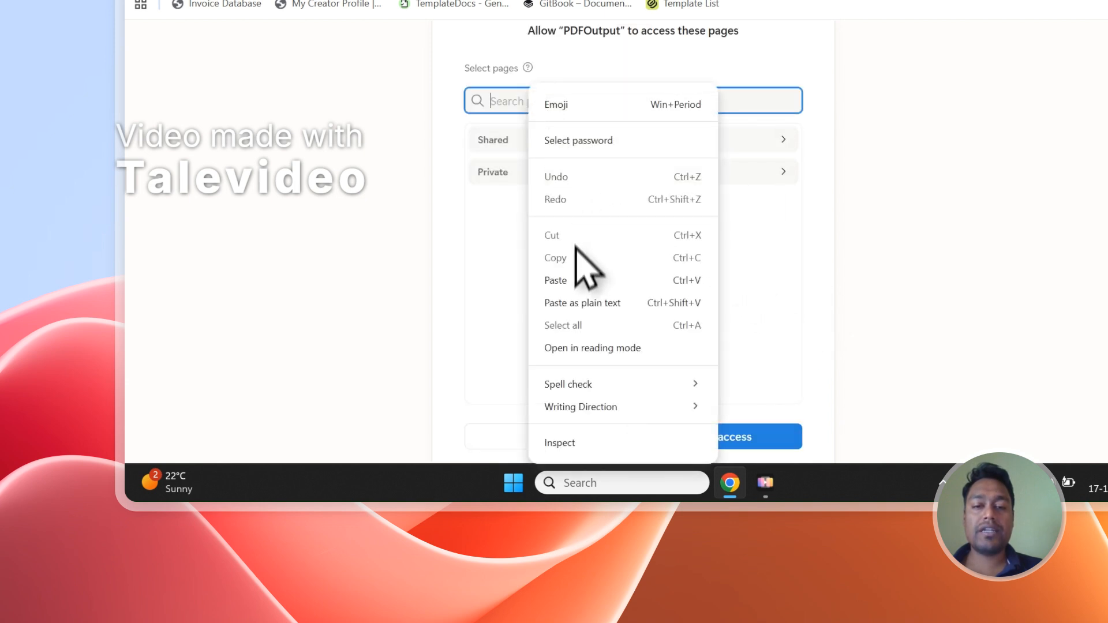
click(577, 283)
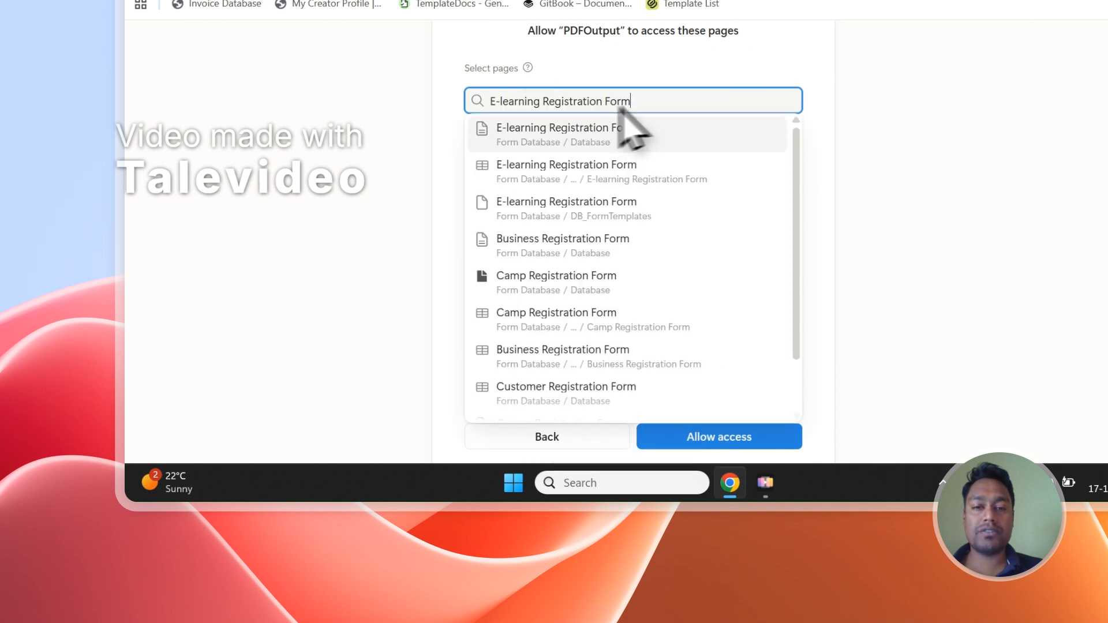
click(558, 144)
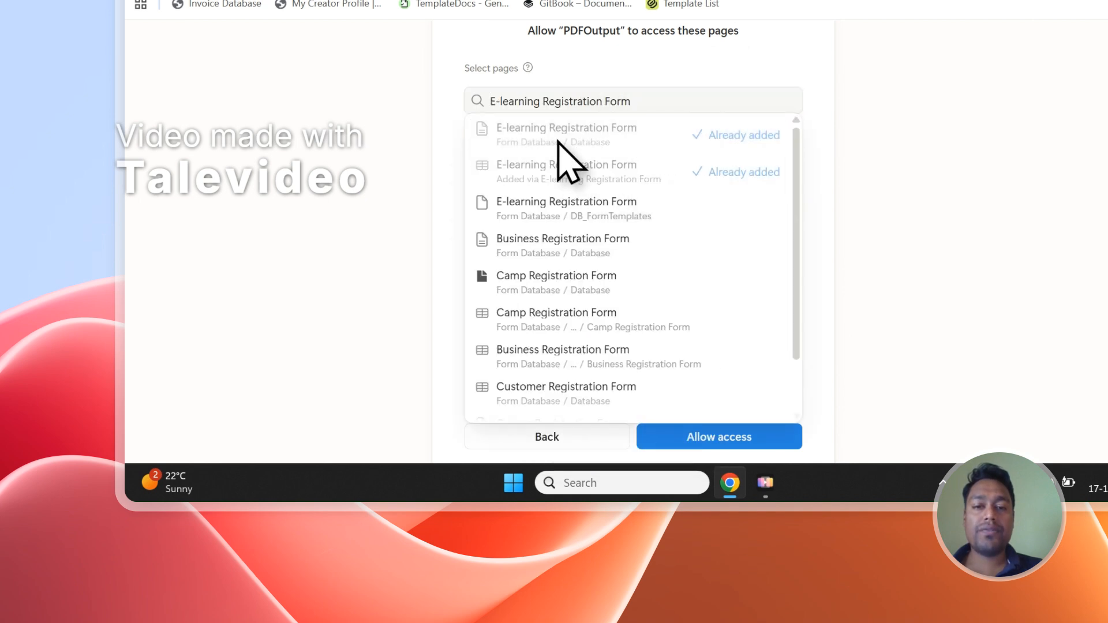
click(653, 71)
click(573, 176)
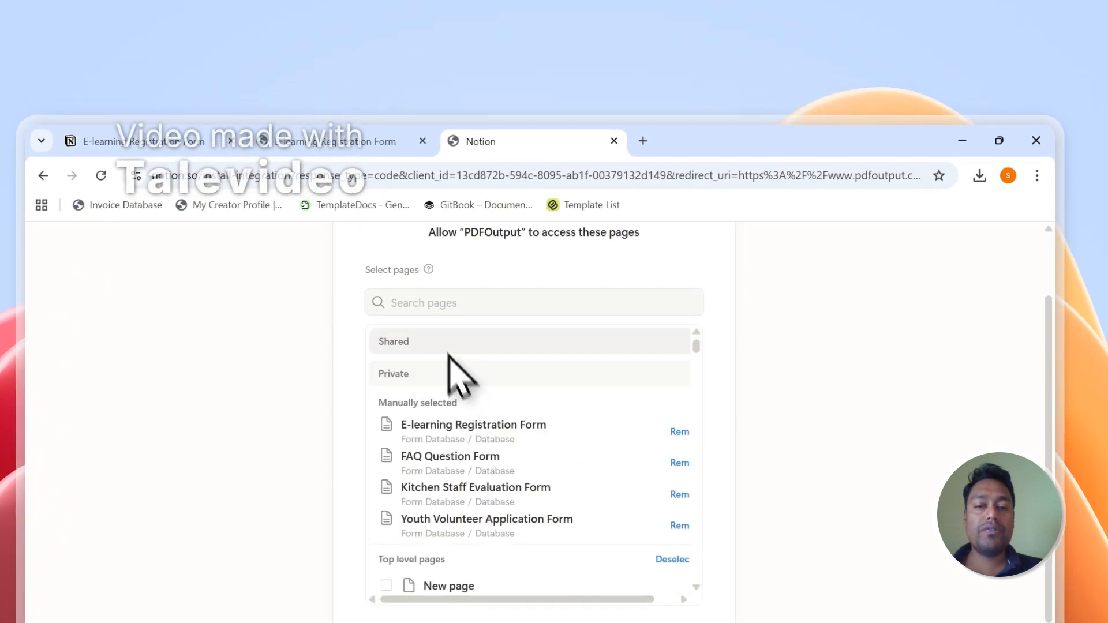
Compare the Notion form page's title with the manually selected and top-level pages offered for PDFOutput access.
click(352, 144)
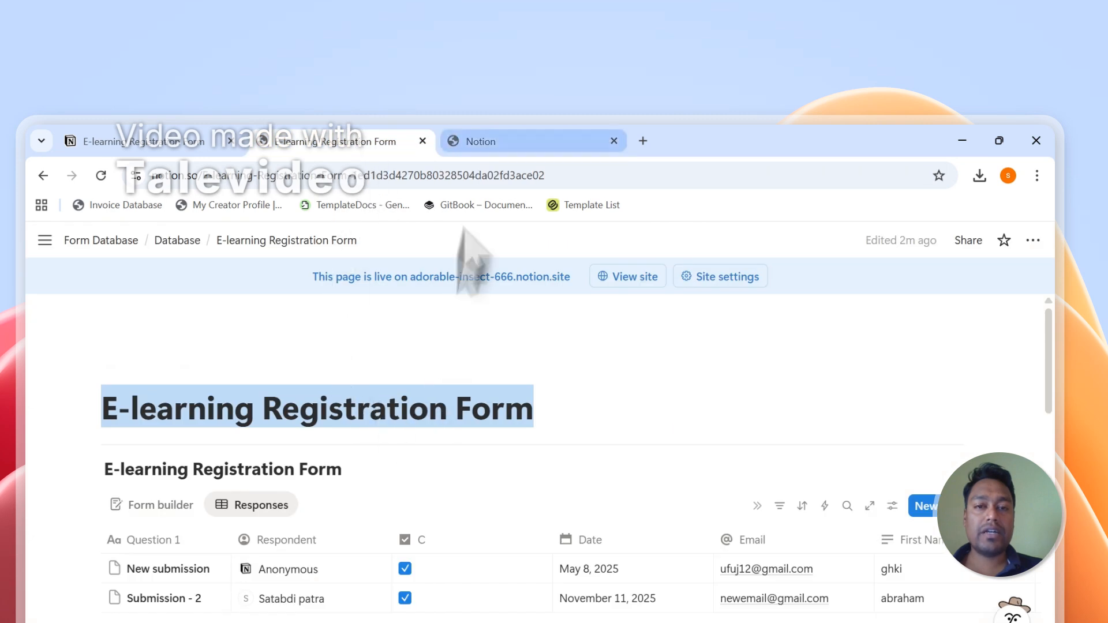
click(493, 143)
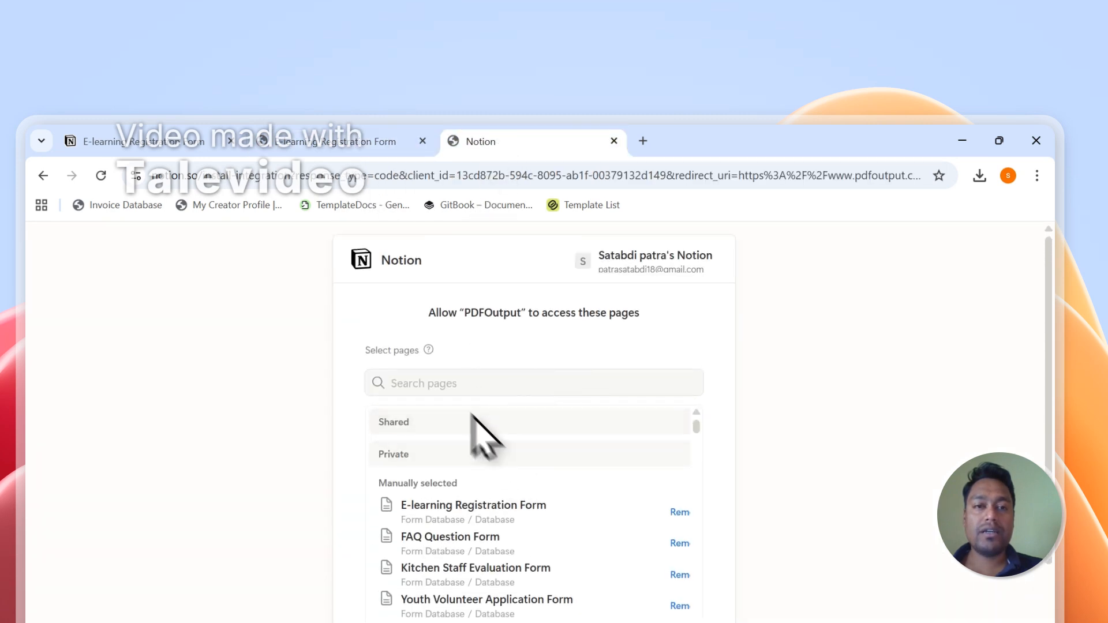
click(396, 141)
click(490, 143)
click(475, 386)
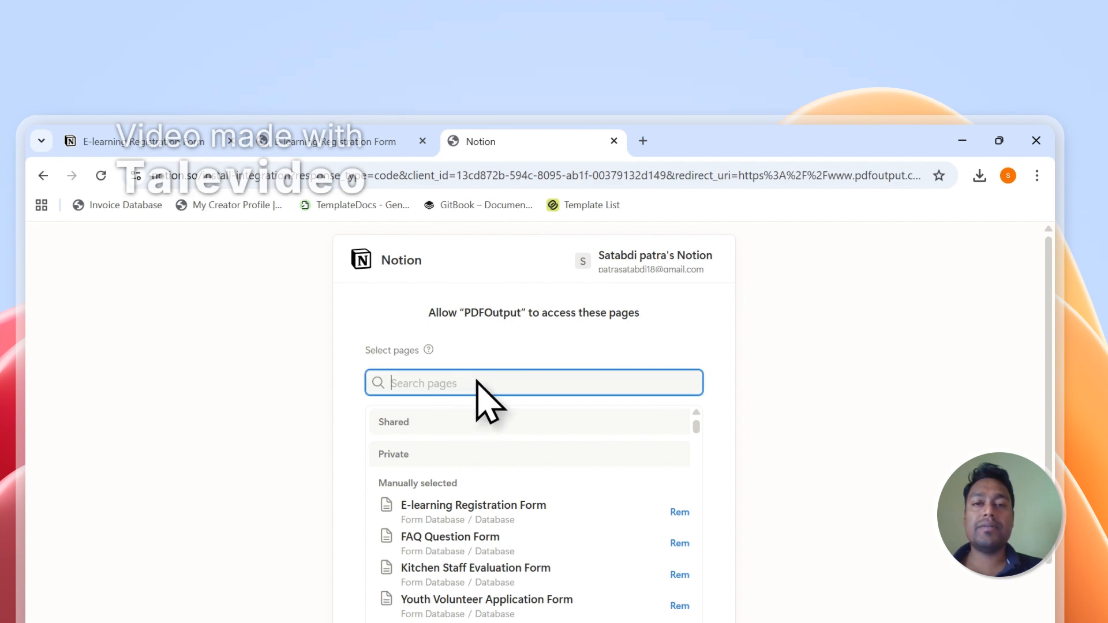
scroll(477, 374, down, 2)
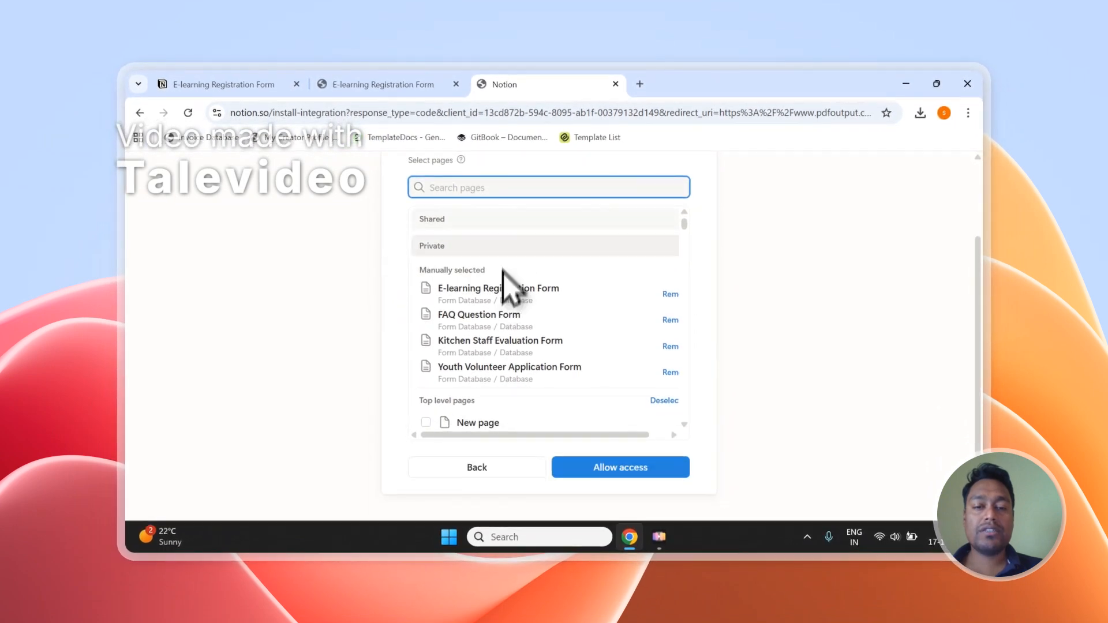
scroll(507, 271, down, 4)
scroll(461, 254, up, 3)
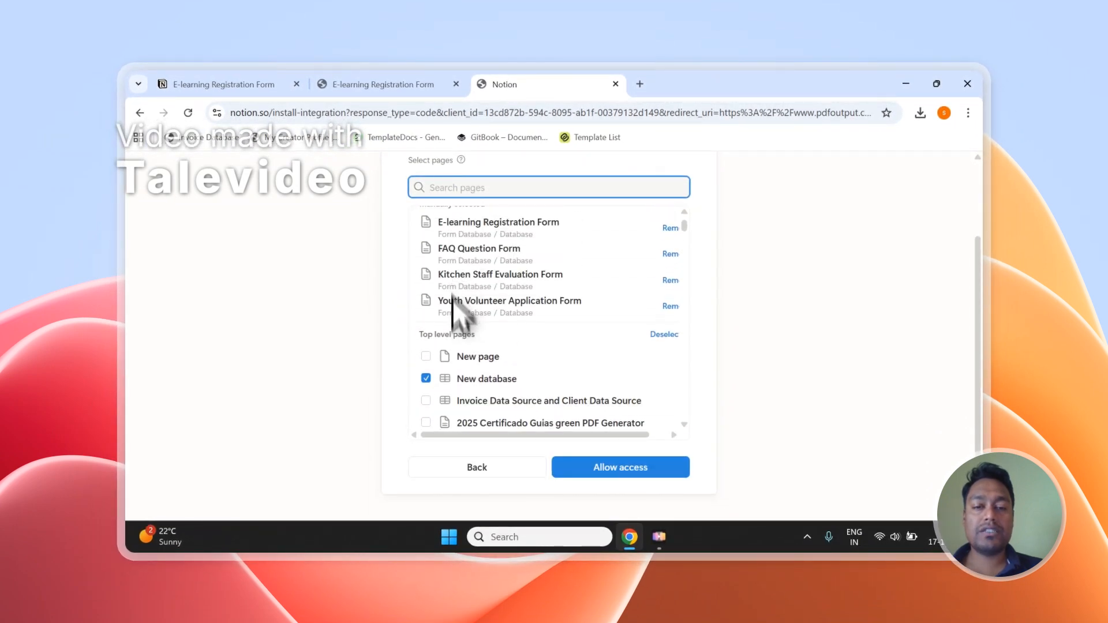
scroll(456, 312, down, 2)
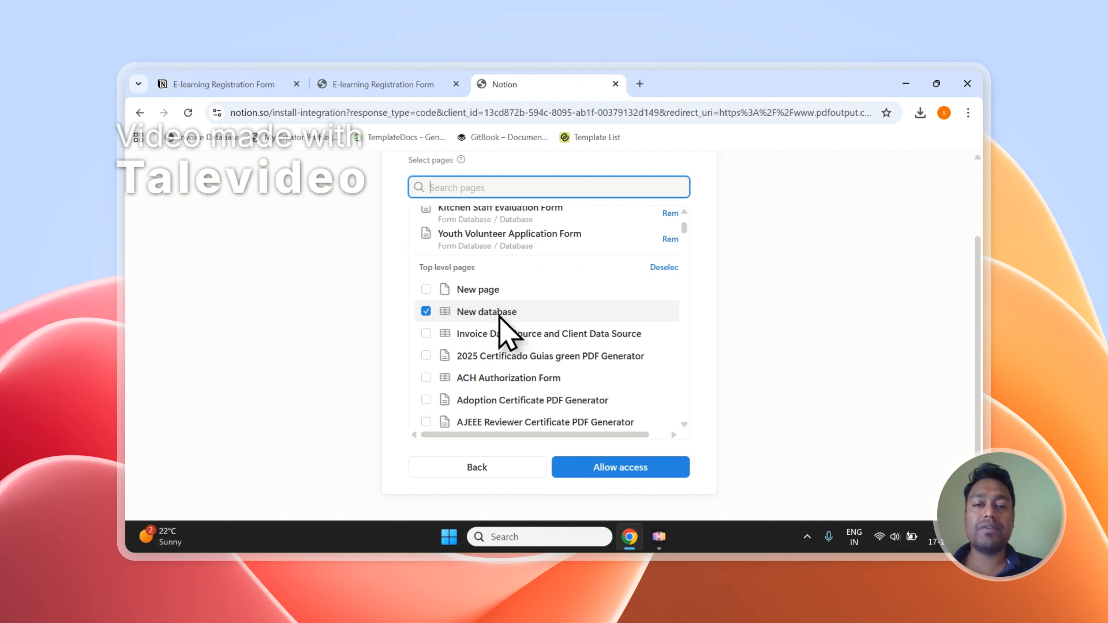
scroll(506, 316, up, 5)
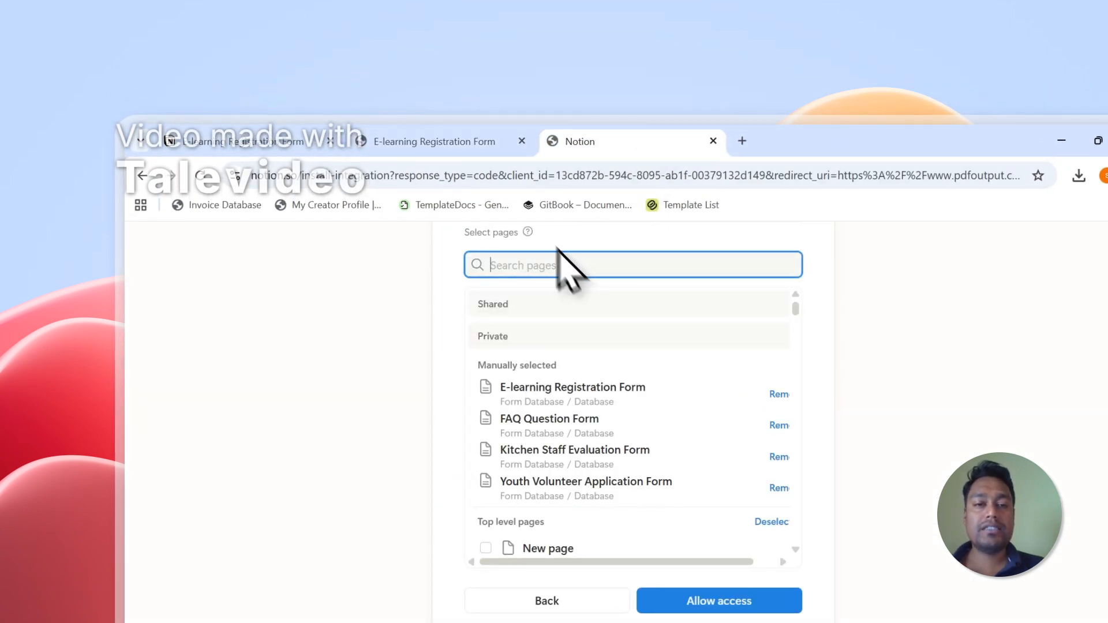
click(470, 144)
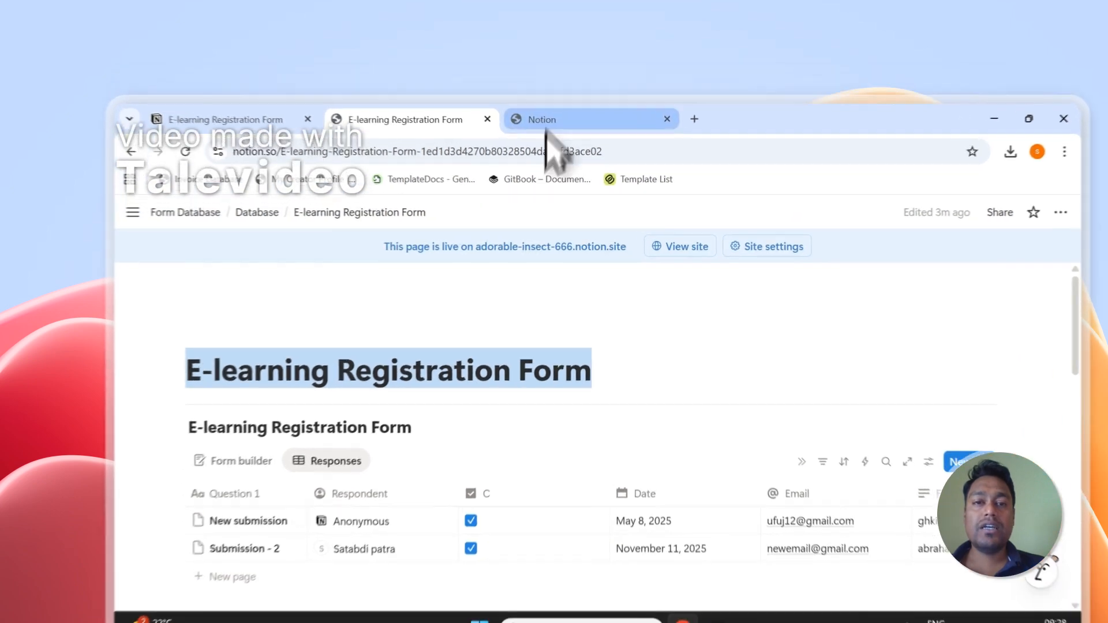
click(504, 83)
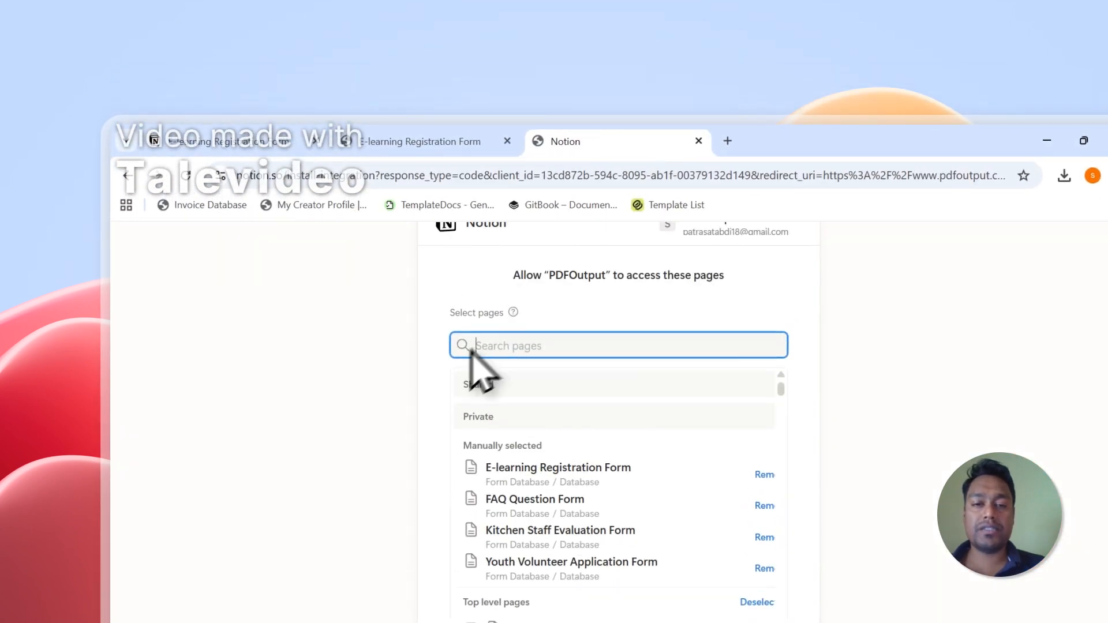
Check the Notion form's title once more and grant PDFOutput access to the selected pages.
click(427, 143)
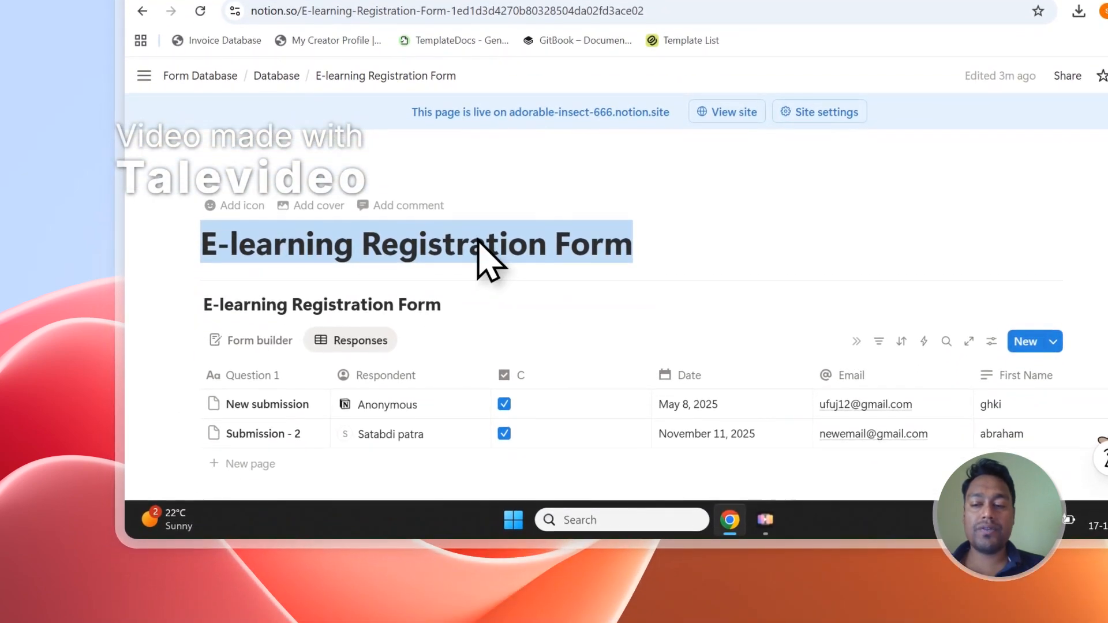
click(554, 3)
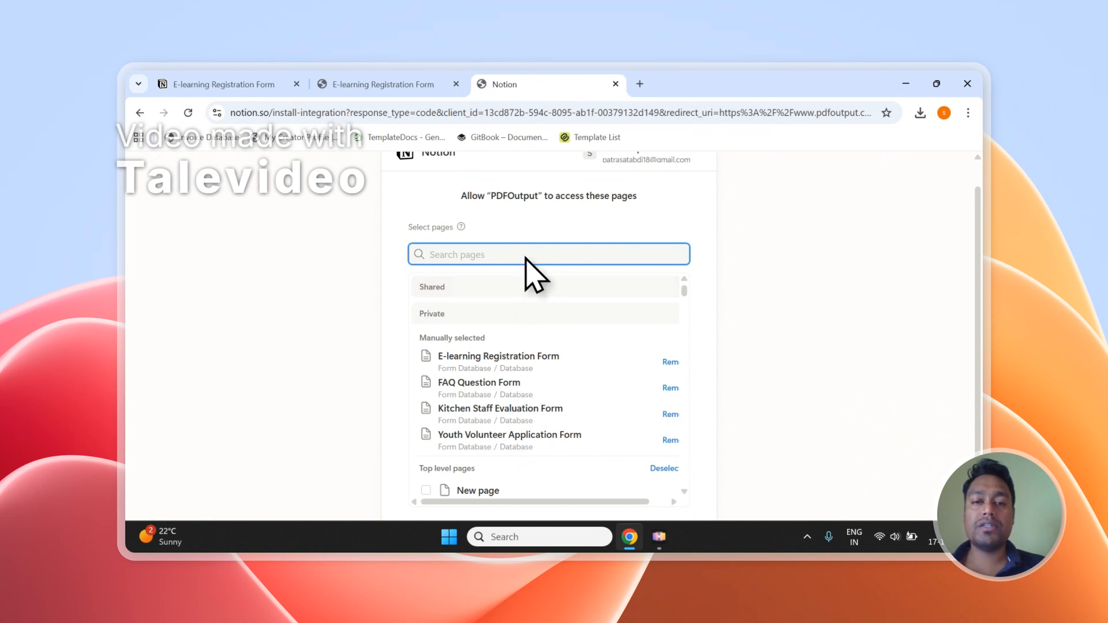
scroll(524, 273, down, 2)
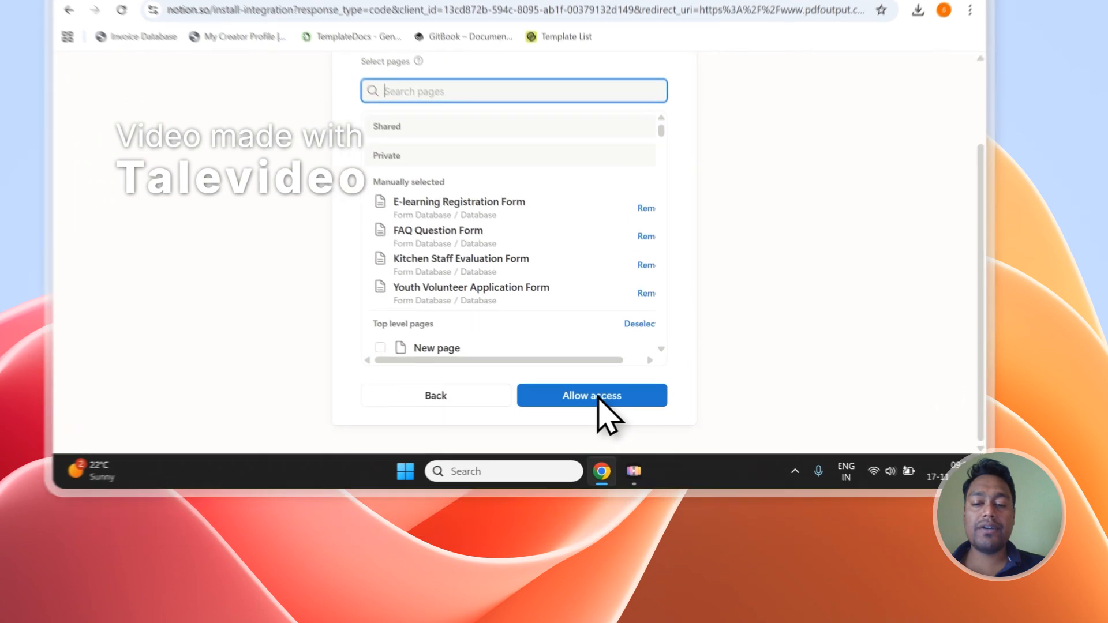
click(623, 468)
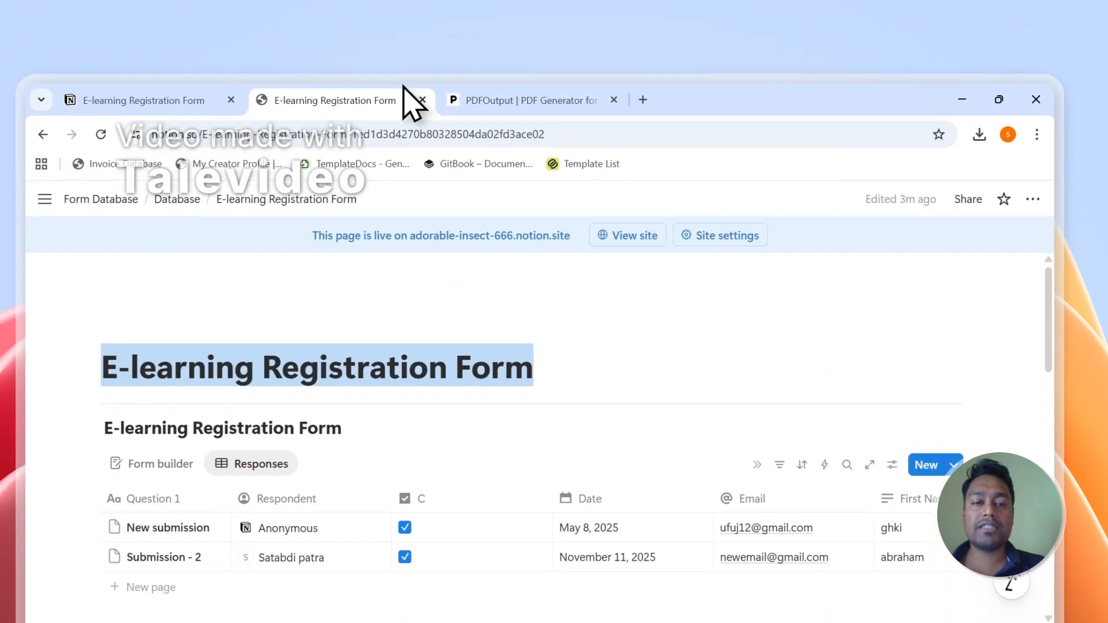
click(547, 107)
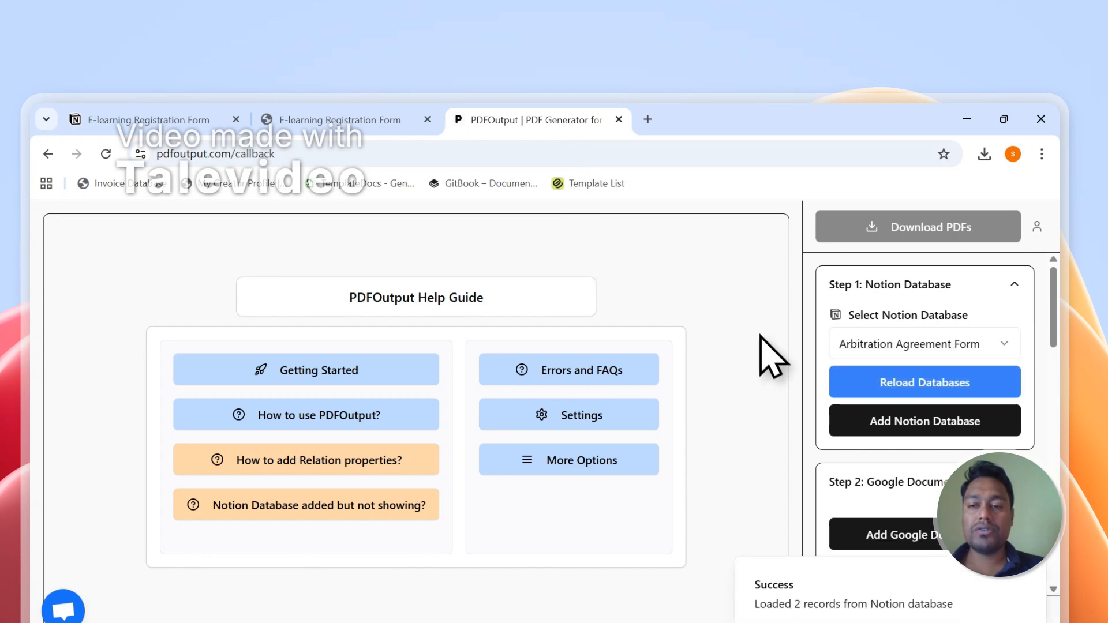
Look for the E-learning form among PDFOutput's available Notion databases and reload the database list.
click(832, 345)
scroll(891, 450, down, 1)
scroll(890, 447, up, 2)
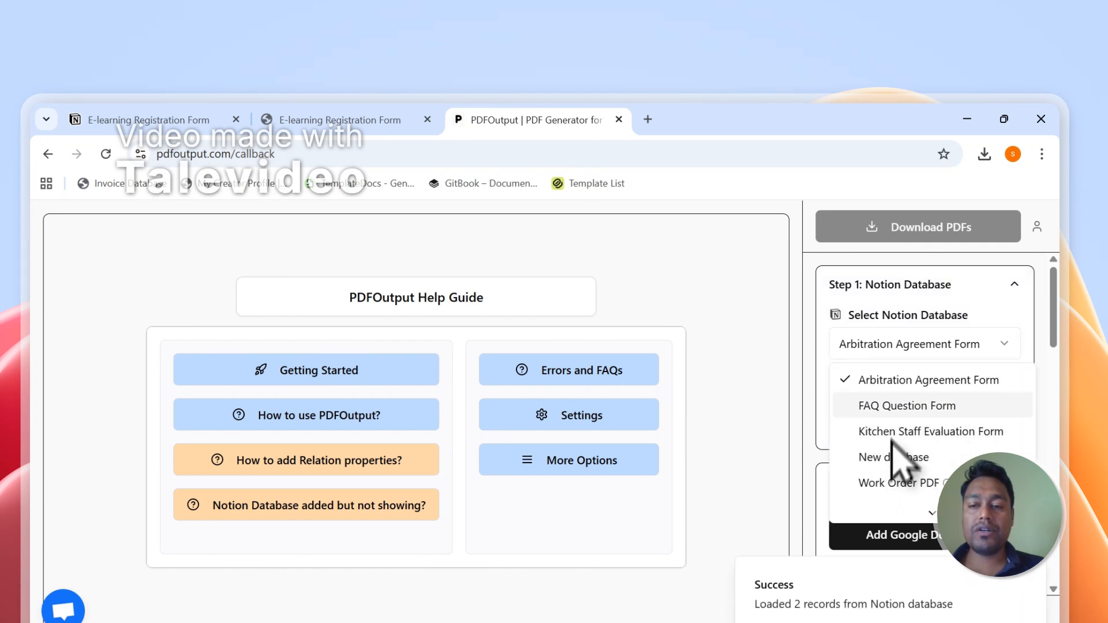
click(825, 353)
click(923, 382)
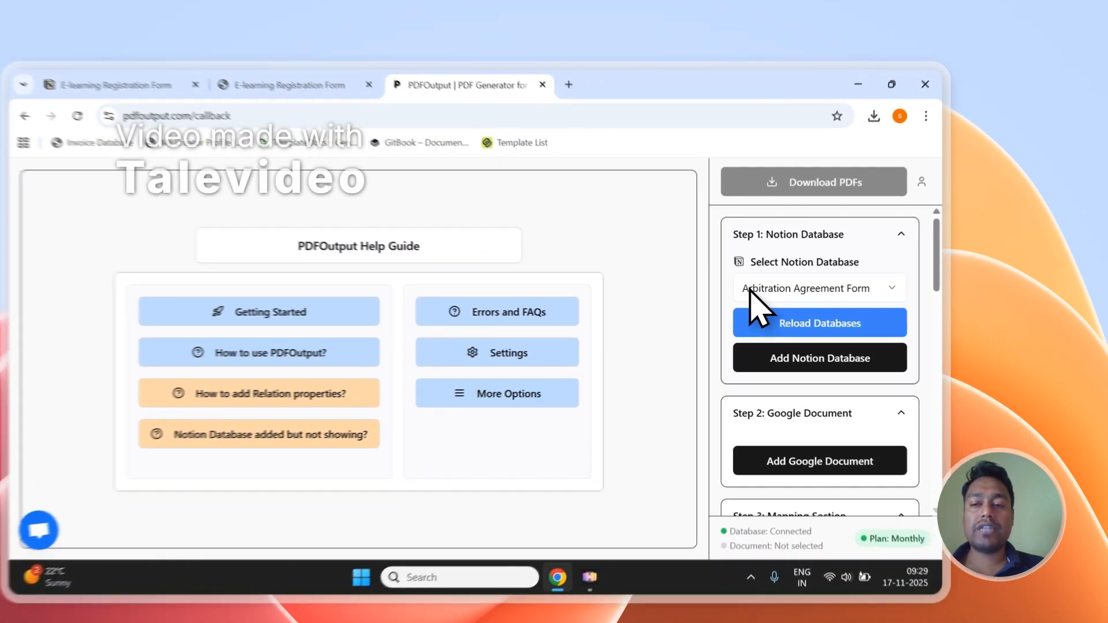
Select E-learning Registration Form as the Notion database, choosing it again to retry loading its data.
click(807, 276)
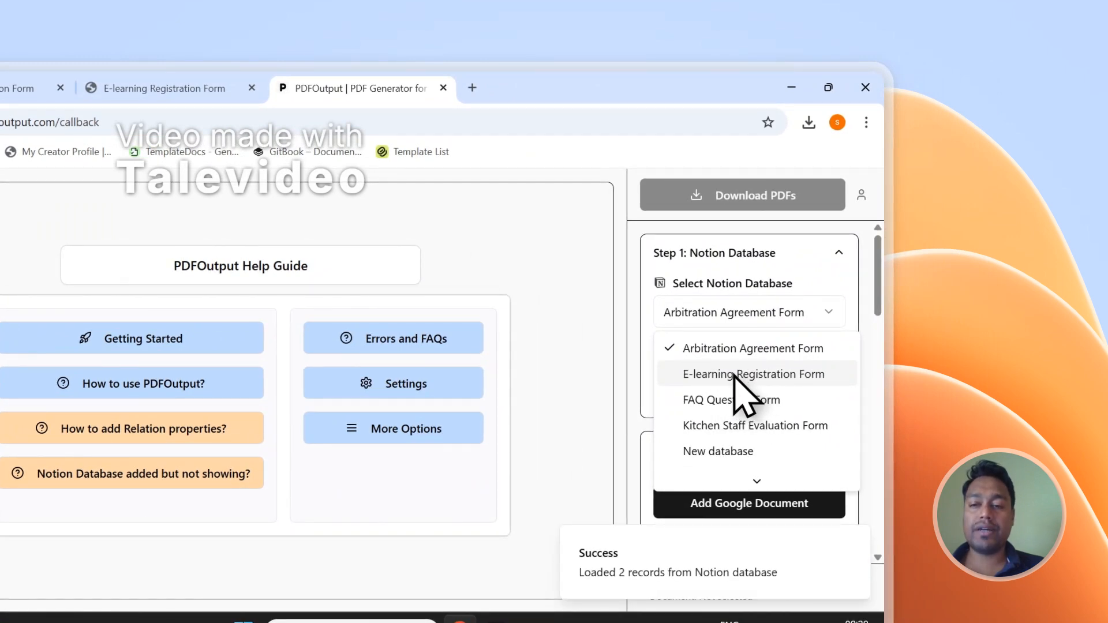
click(735, 376)
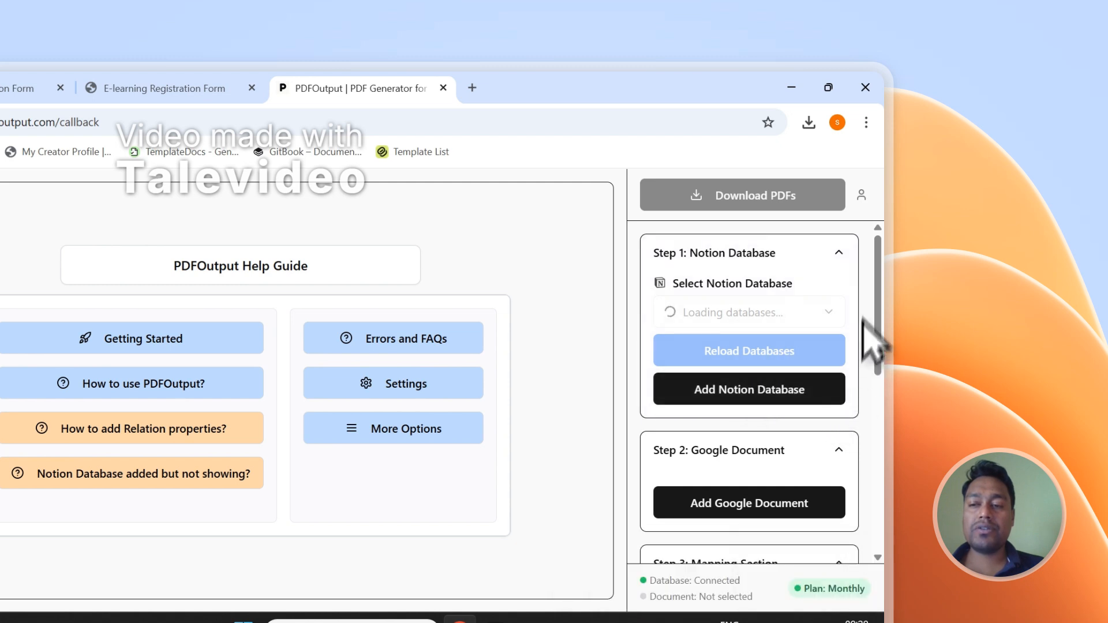
drag(876, 270, 882, 356)
scroll(840, 381, up, 6)
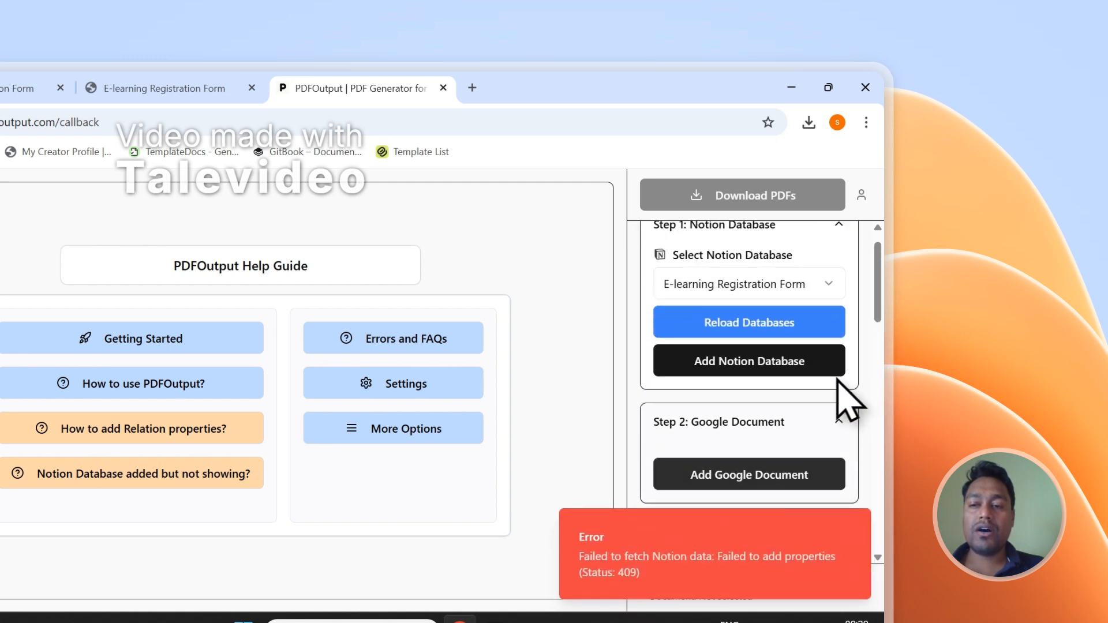
click(741, 311)
click(725, 372)
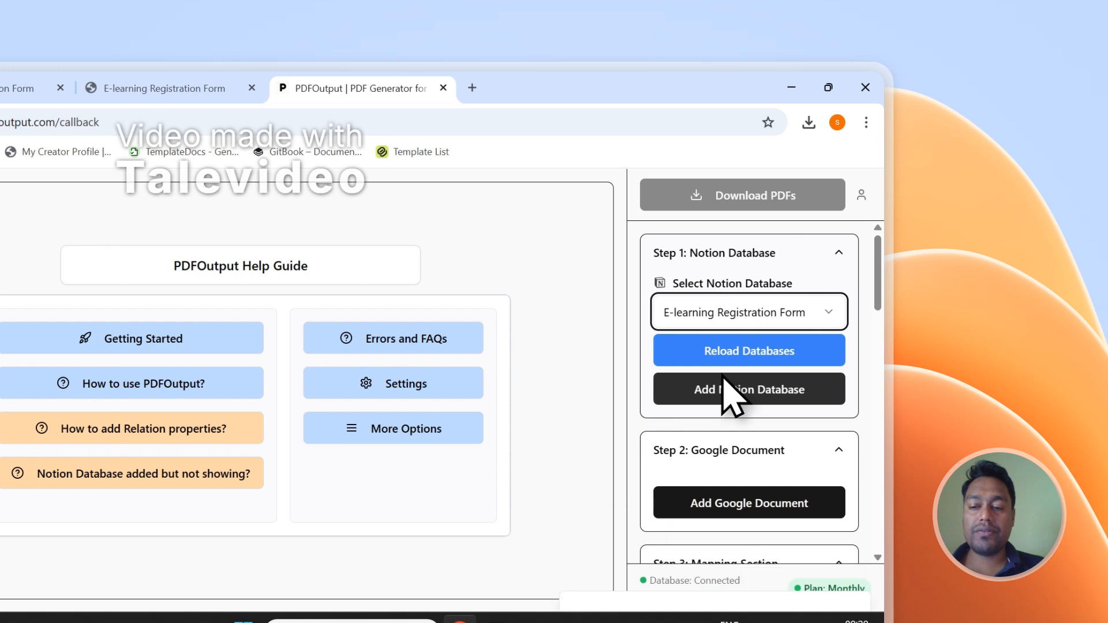
Examine the property list of the selected database in PDFOutput and compare it with the response columns on the Notion page.
scroll(815, 363, down, 15)
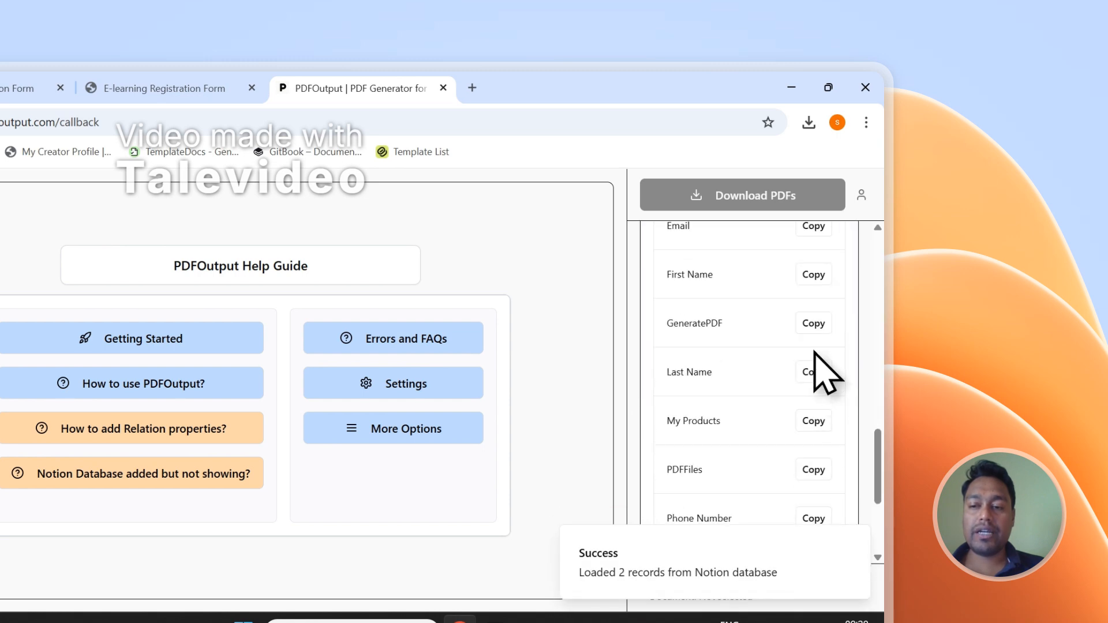
click(853, 541)
scroll(791, 457, up, 10)
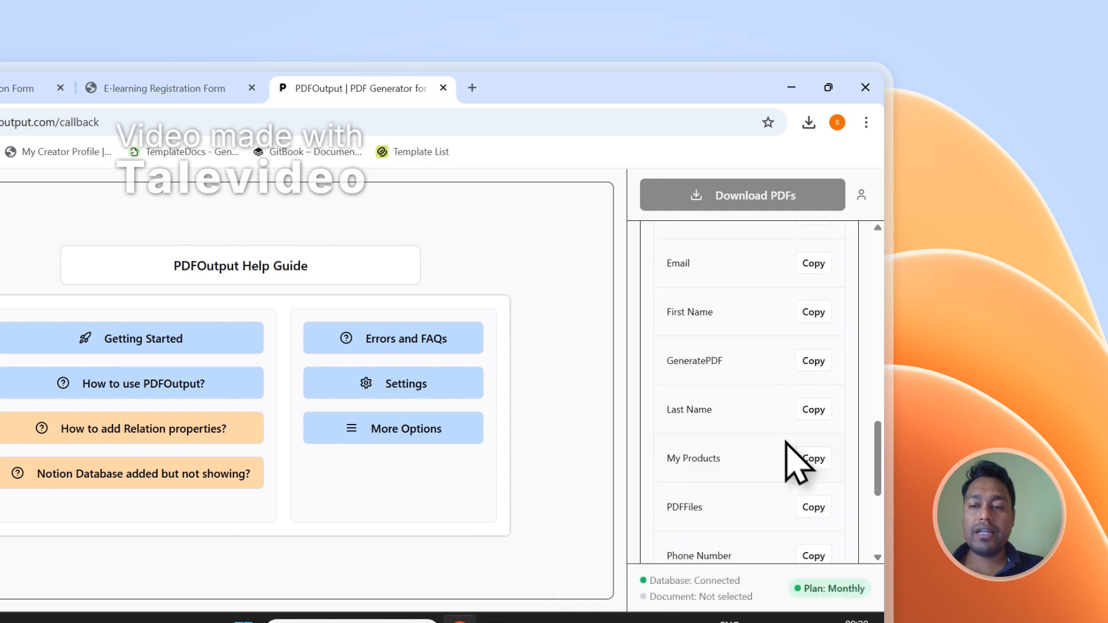
scroll(744, 398, down, 8)
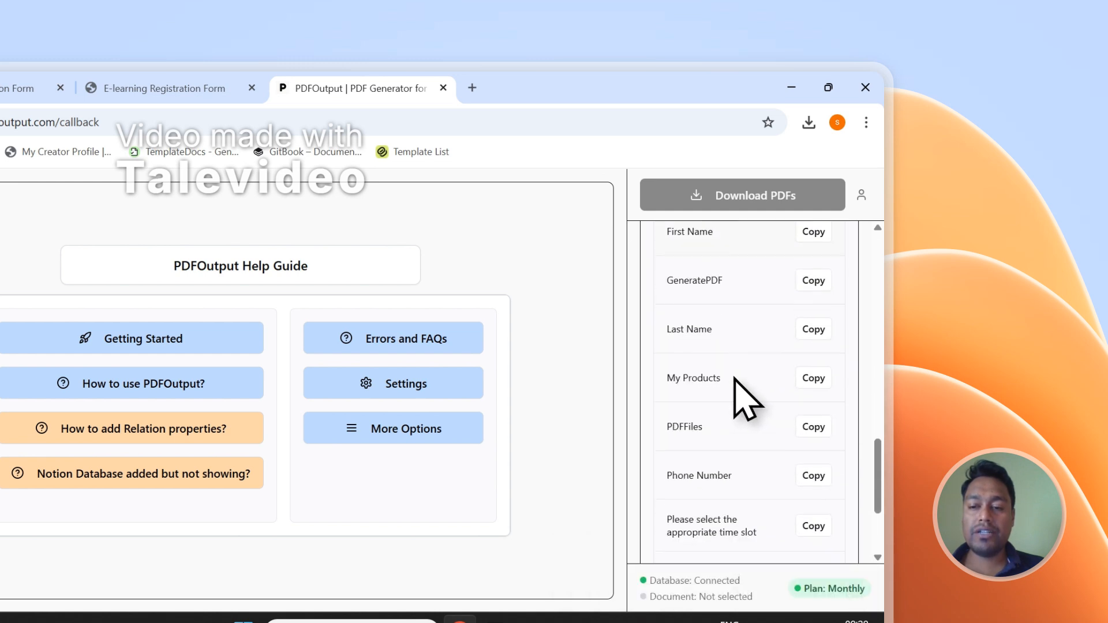
scroll(738, 416, up, 3)
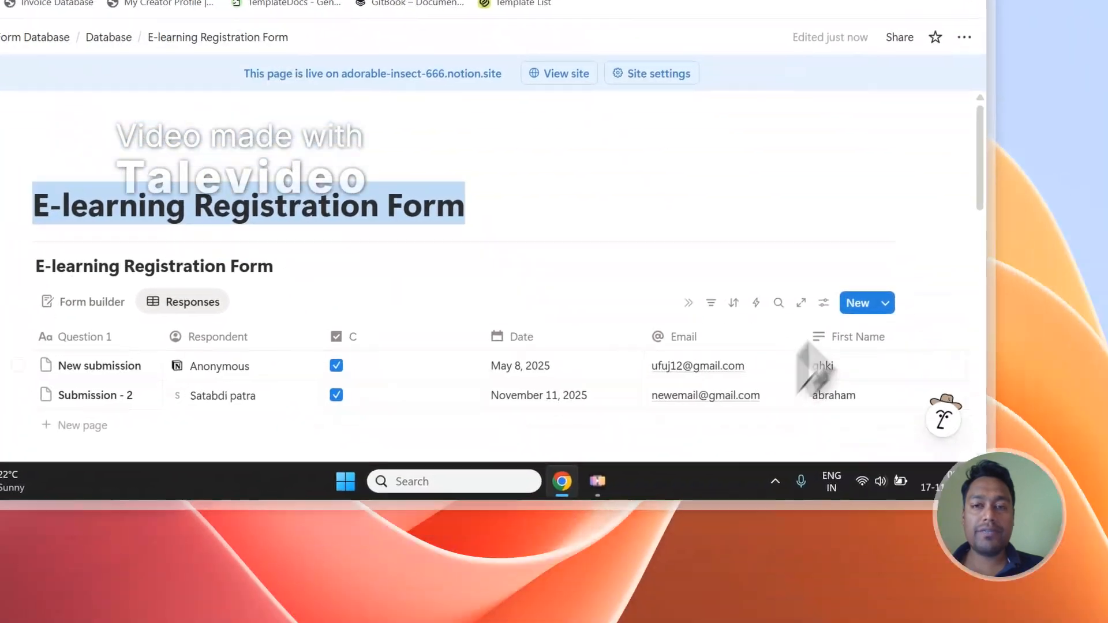
click(433, 101)
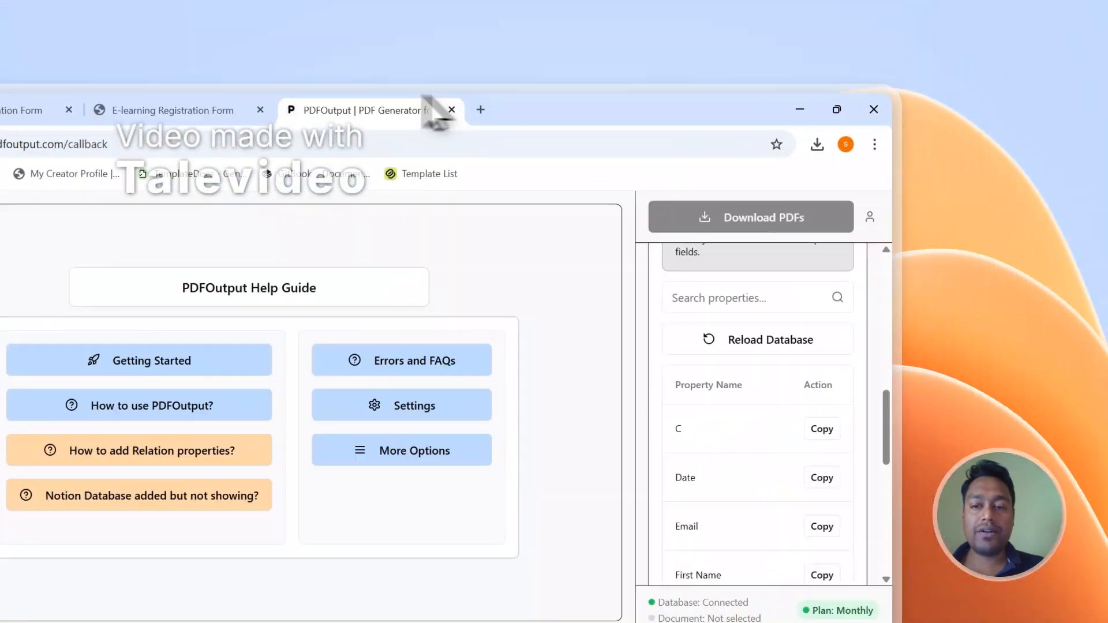
scroll(741, 472, down, 2)
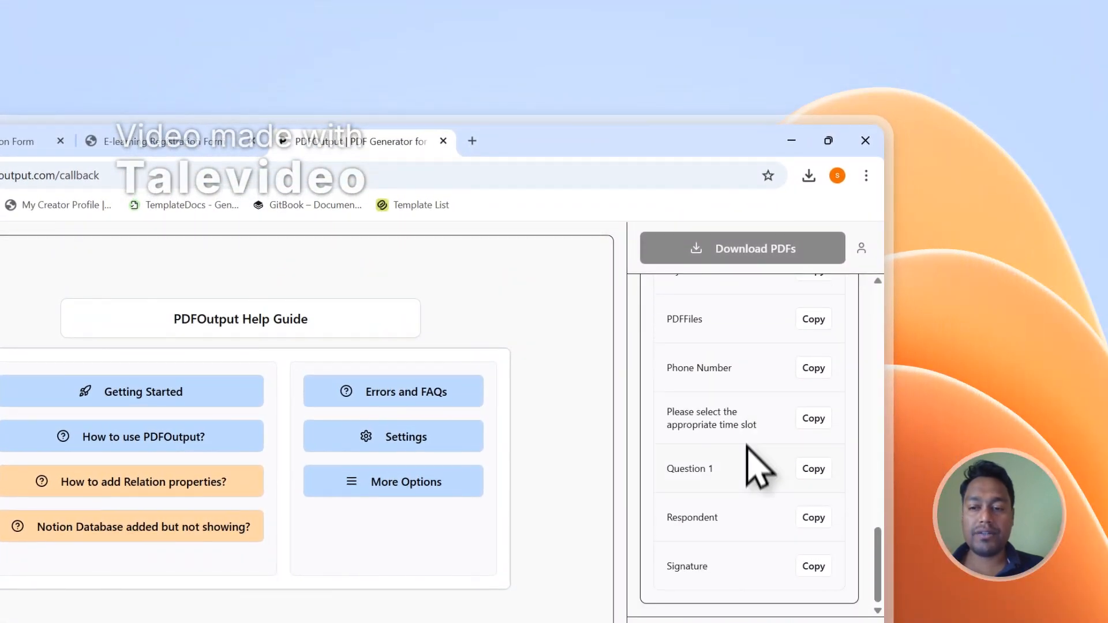
scroll(760, 462, up, 10)
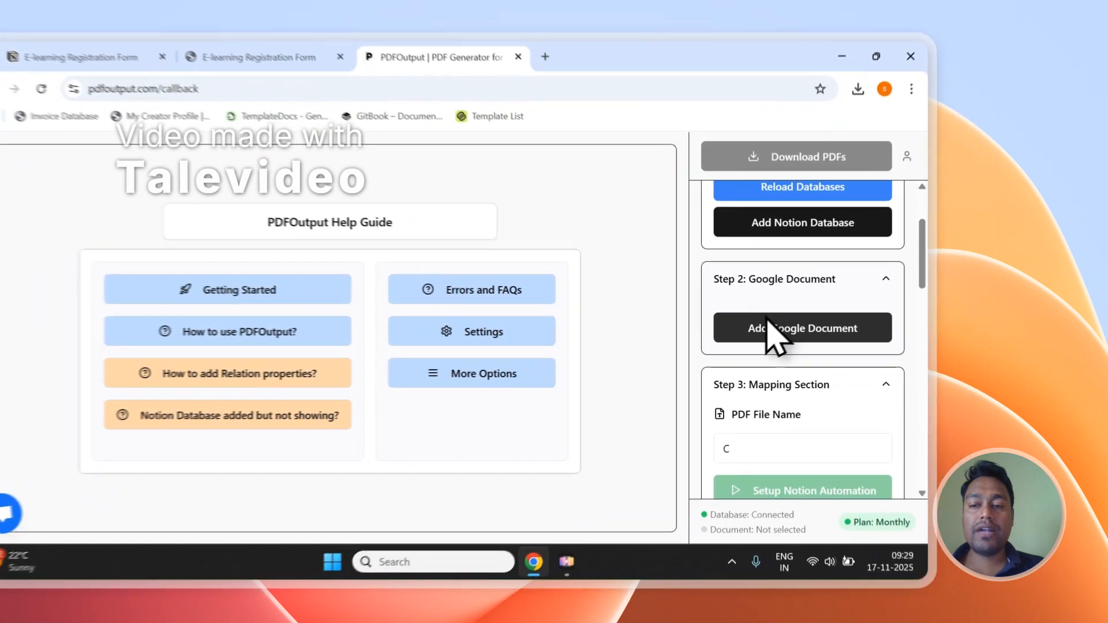
click(874, 327)
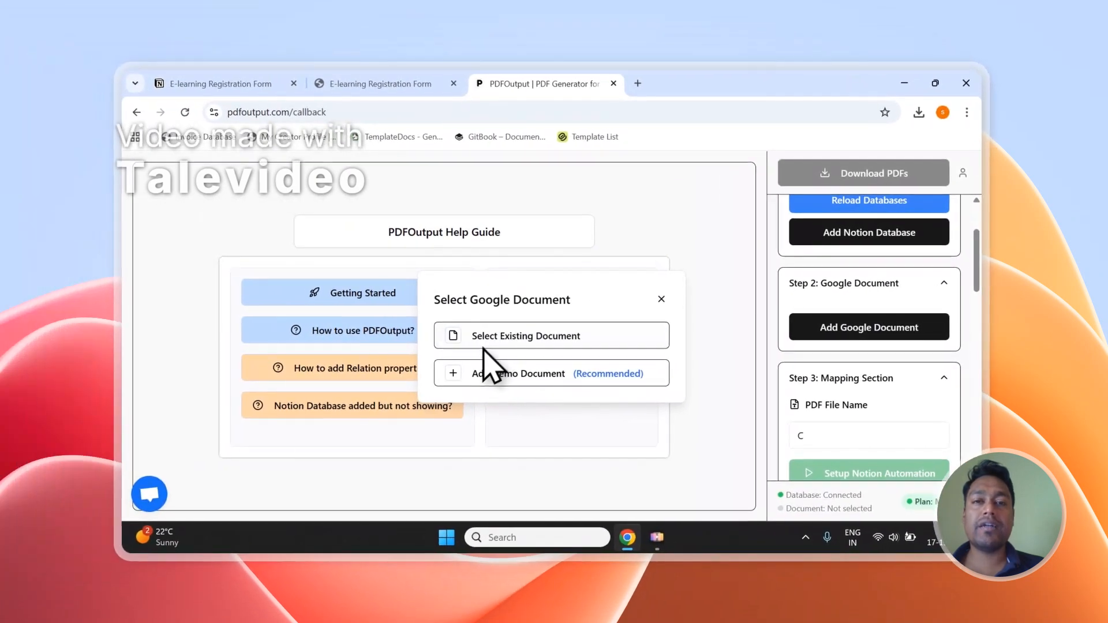
click(486, 343)
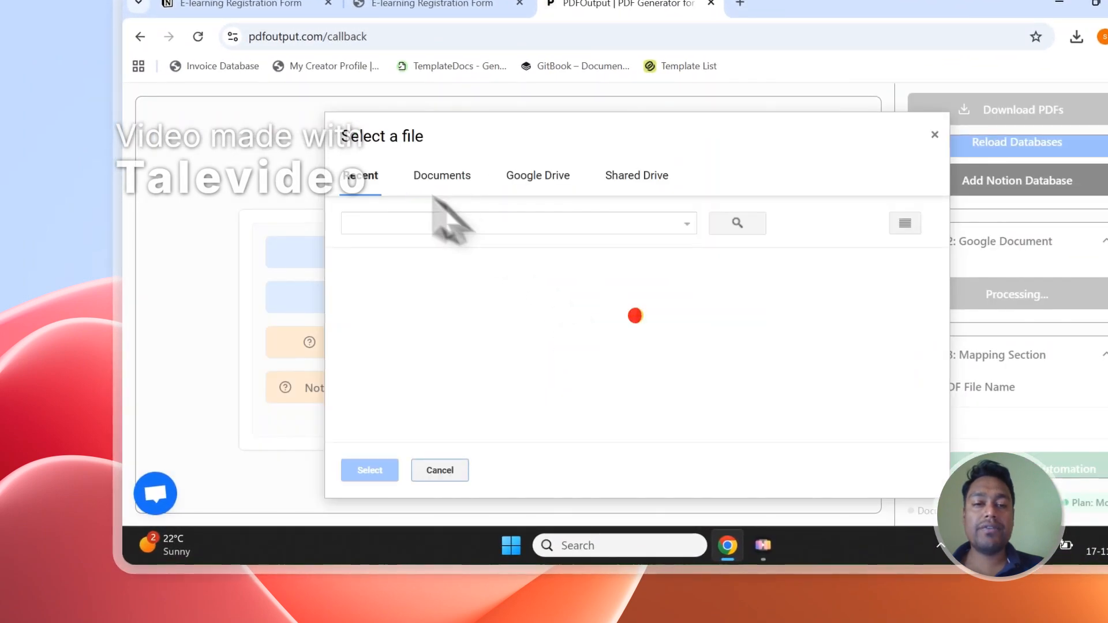
click(440, 178)
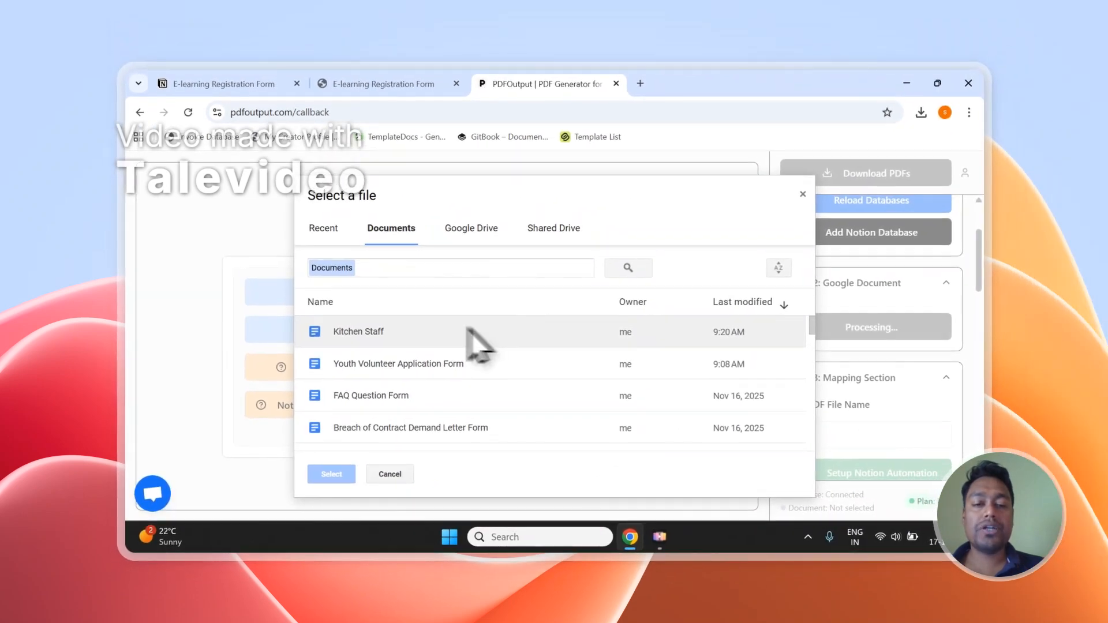
click(802, 195)
Add a new demo document as the Google document for the PDF template.
click(868, 327)
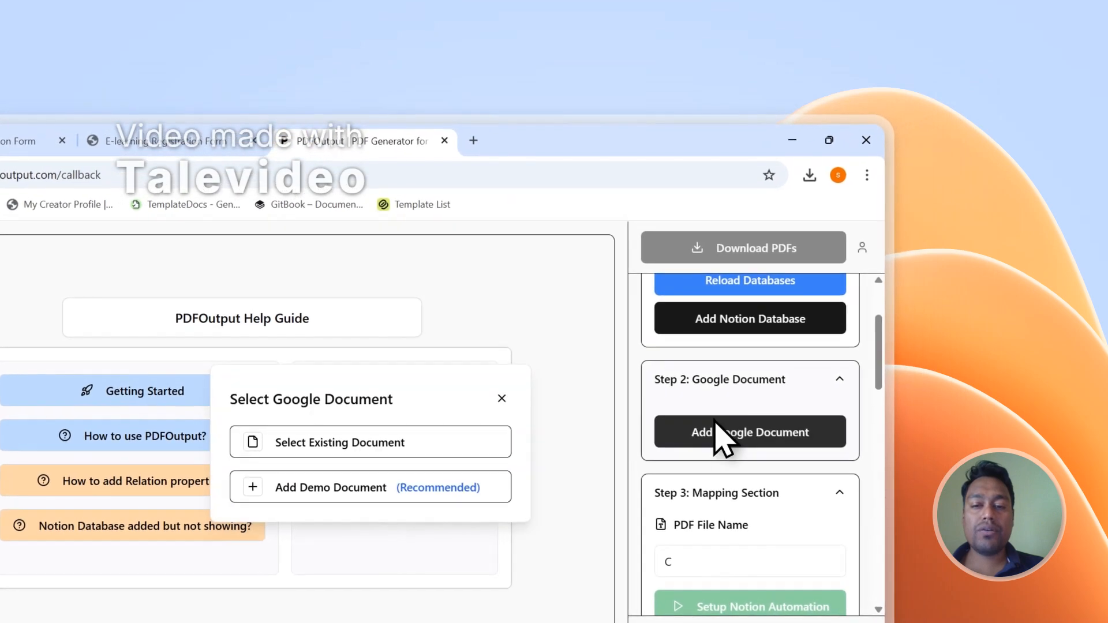
click(316, 488)
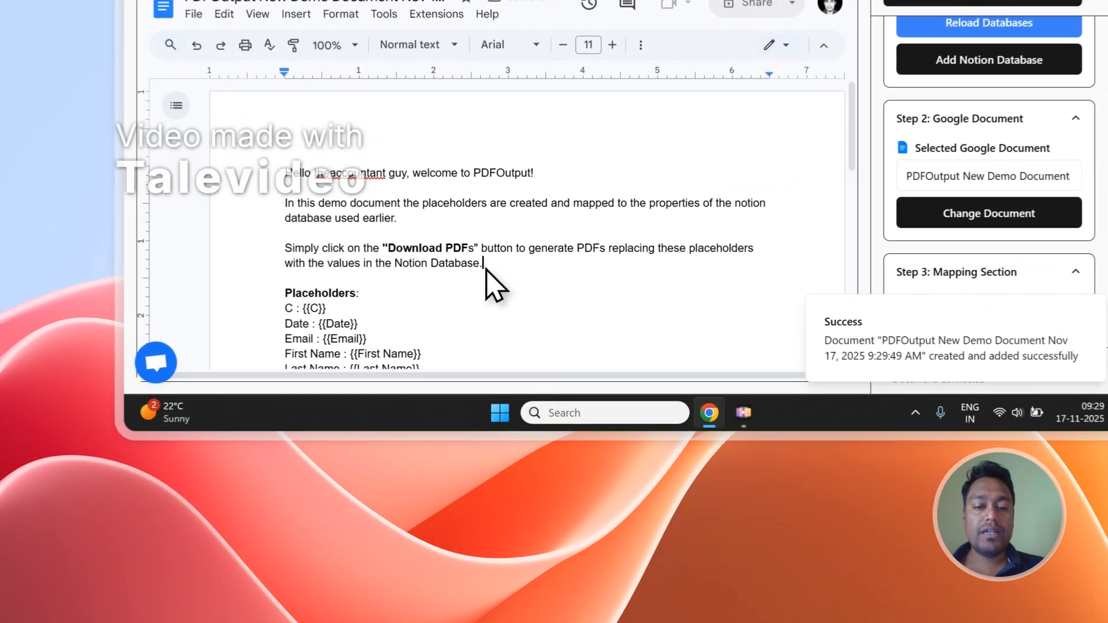
Delete the introductory text above the Placeholders heading in the demo document and rename the document E-Learning.
drag(433, 408, 249, 325)
key(BackSpace)
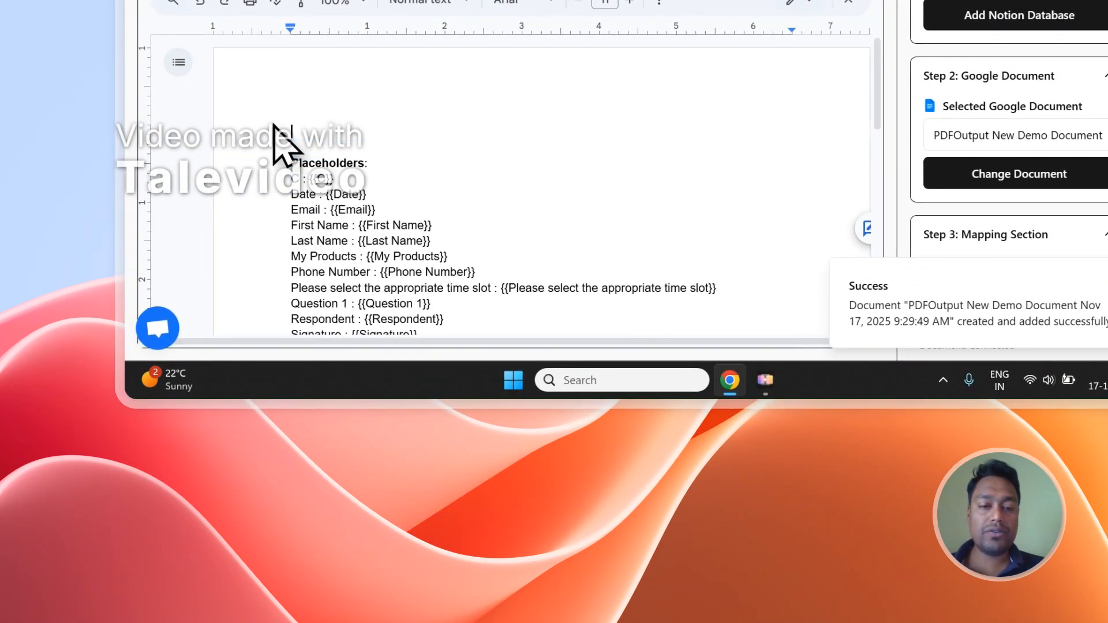
key(BackSpace)
key(BackSpace)
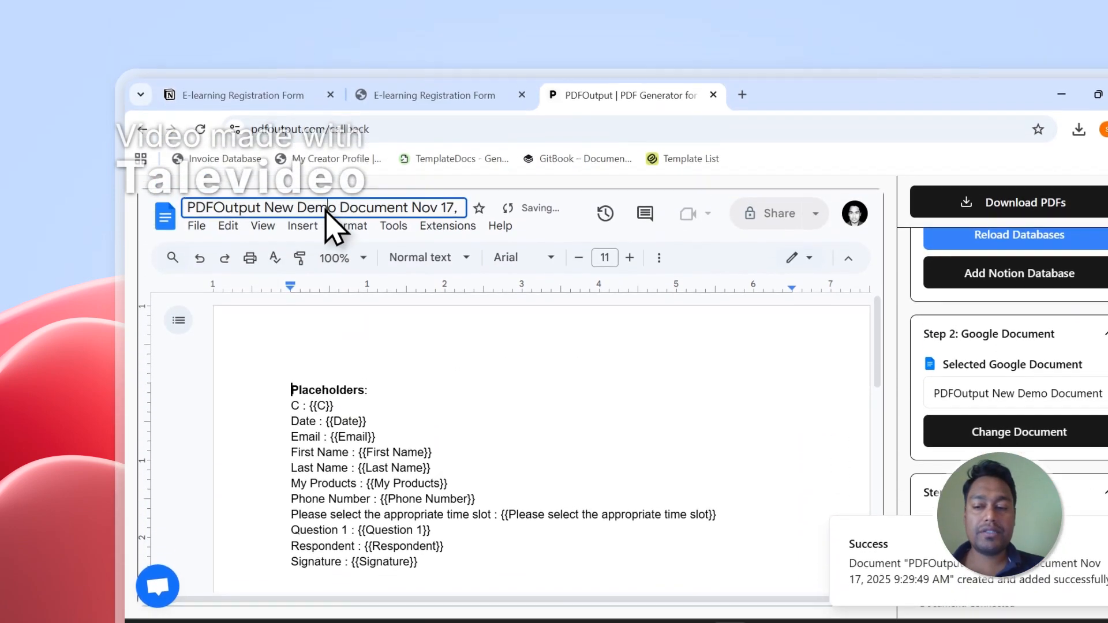
click(324, 206)
text(E-Leanrning)
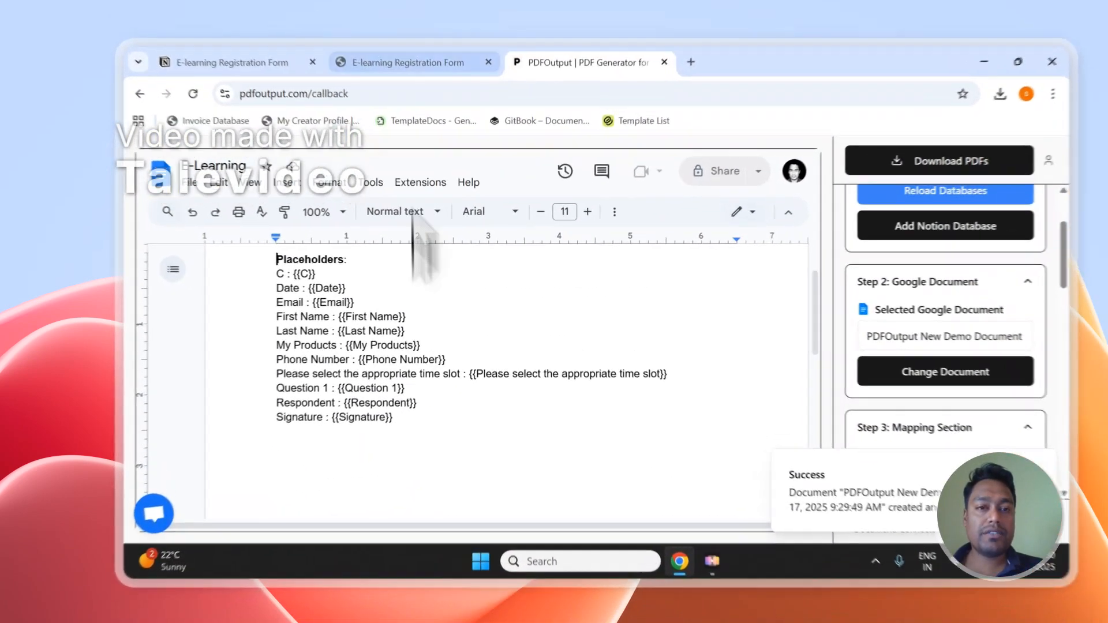
Compare the document's placeholders, such as {{C}} and {{Last Name}}, with the response columns on the Notion form page.
click(375, 84)
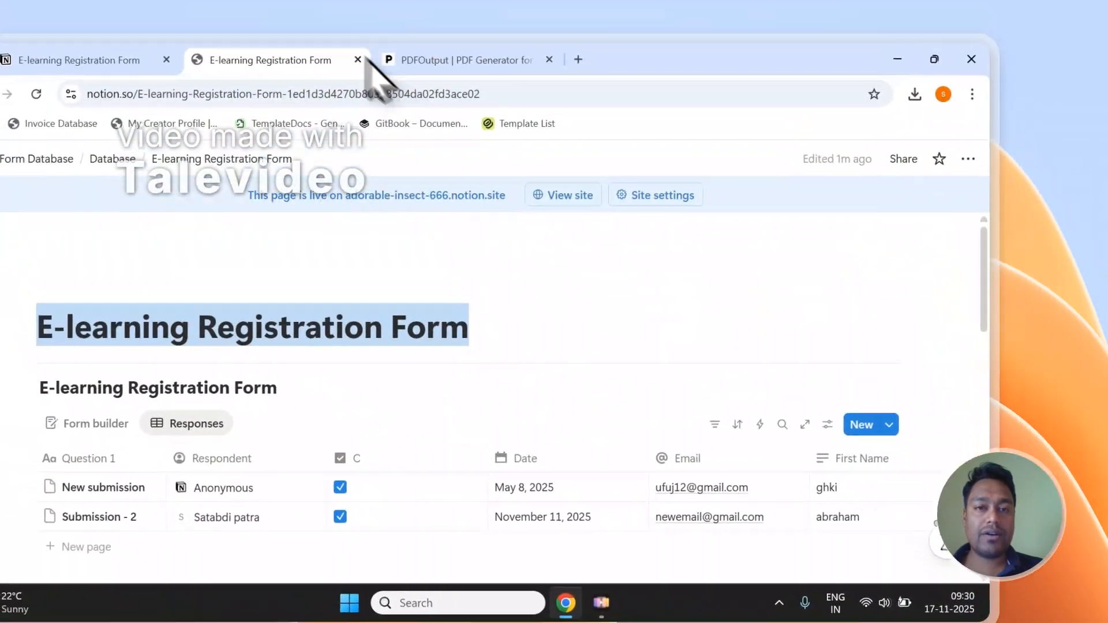
click(353, 60)
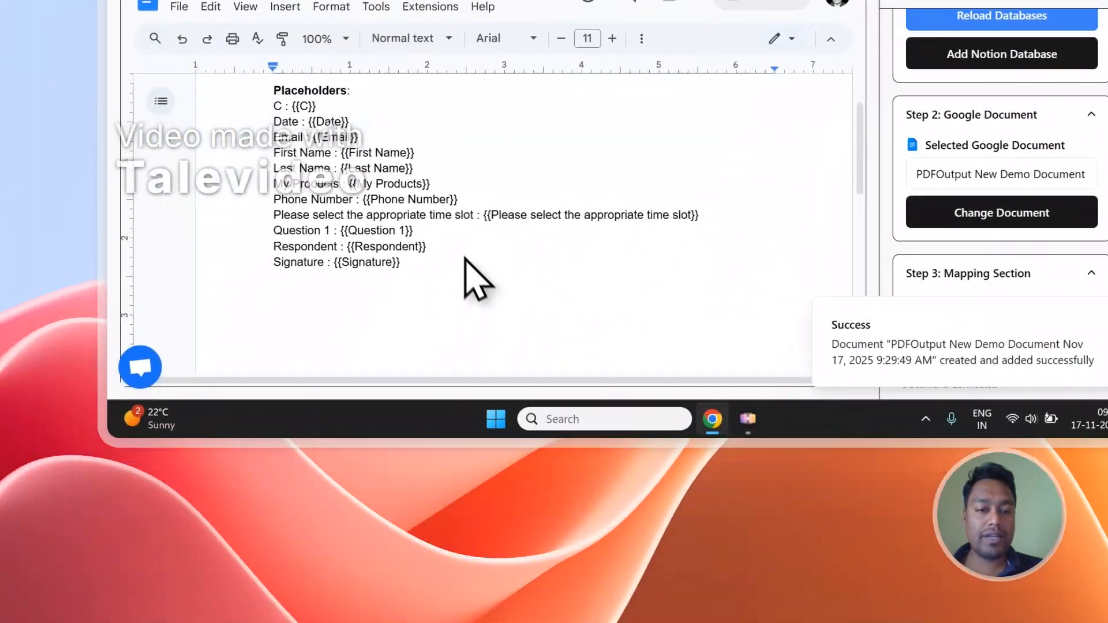
drag(463, 218, 295, 111)
click(390, 107)
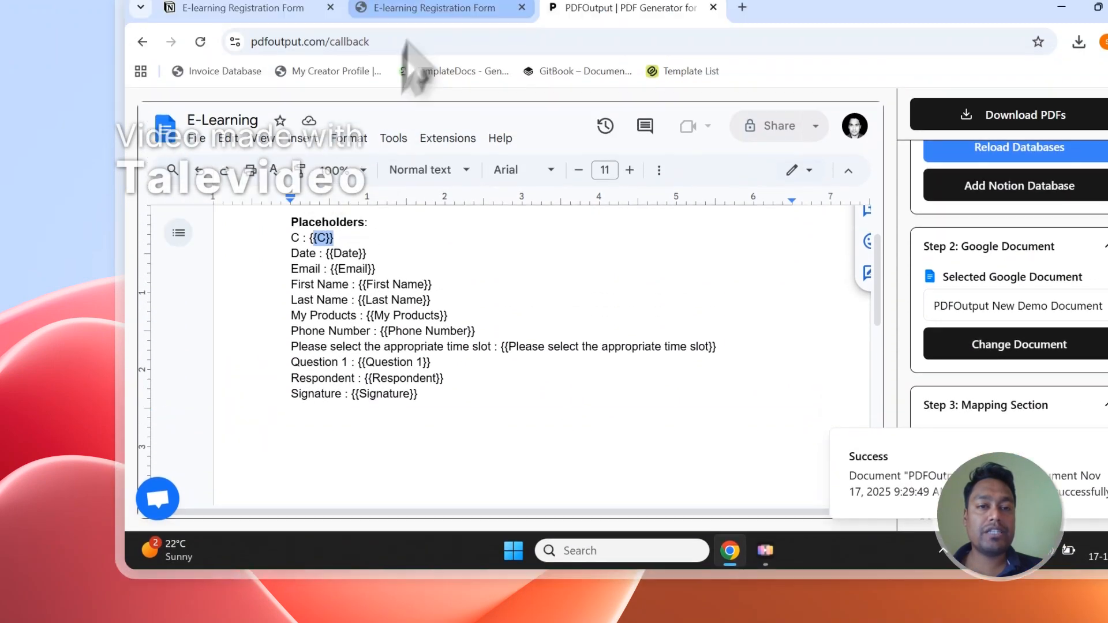
click(417, 9)
scroll(473, 216, down, 2)
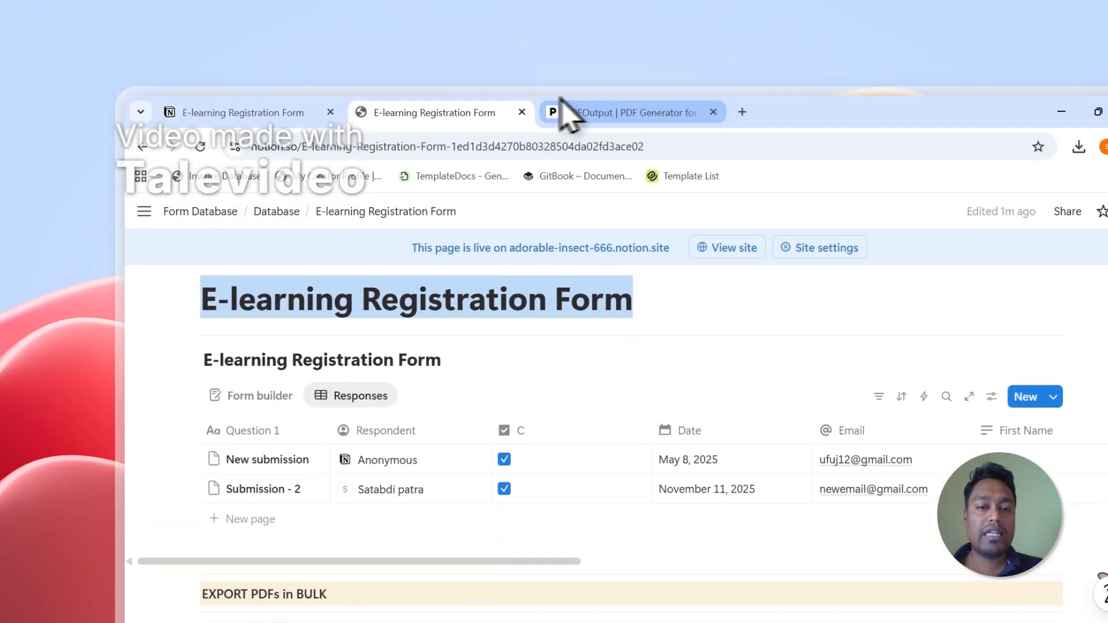
click(563, 111)
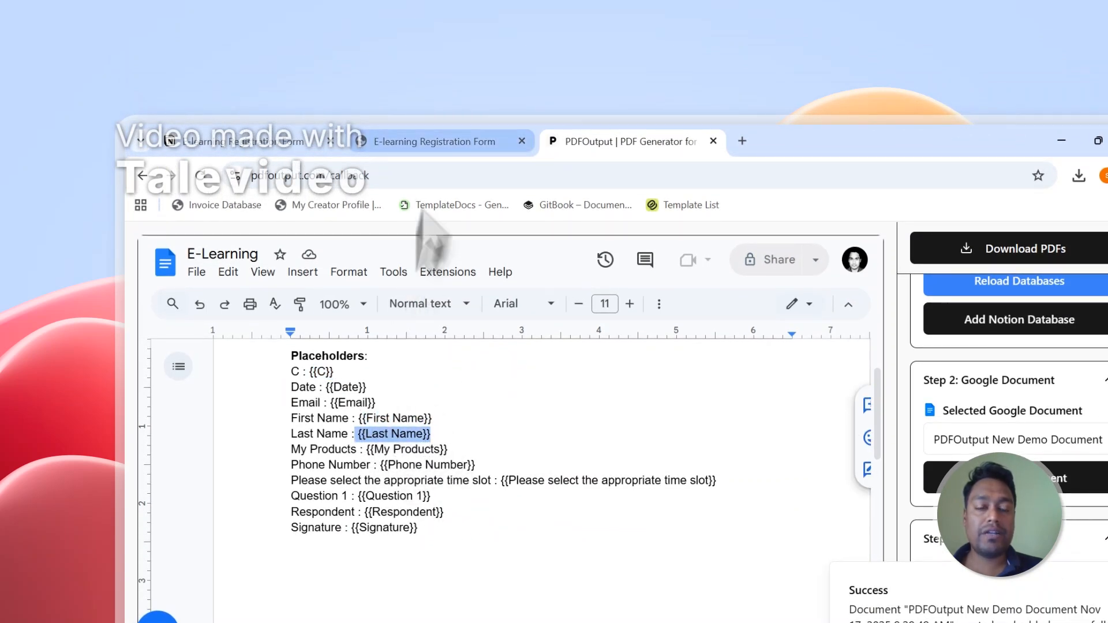
click(440, 143)
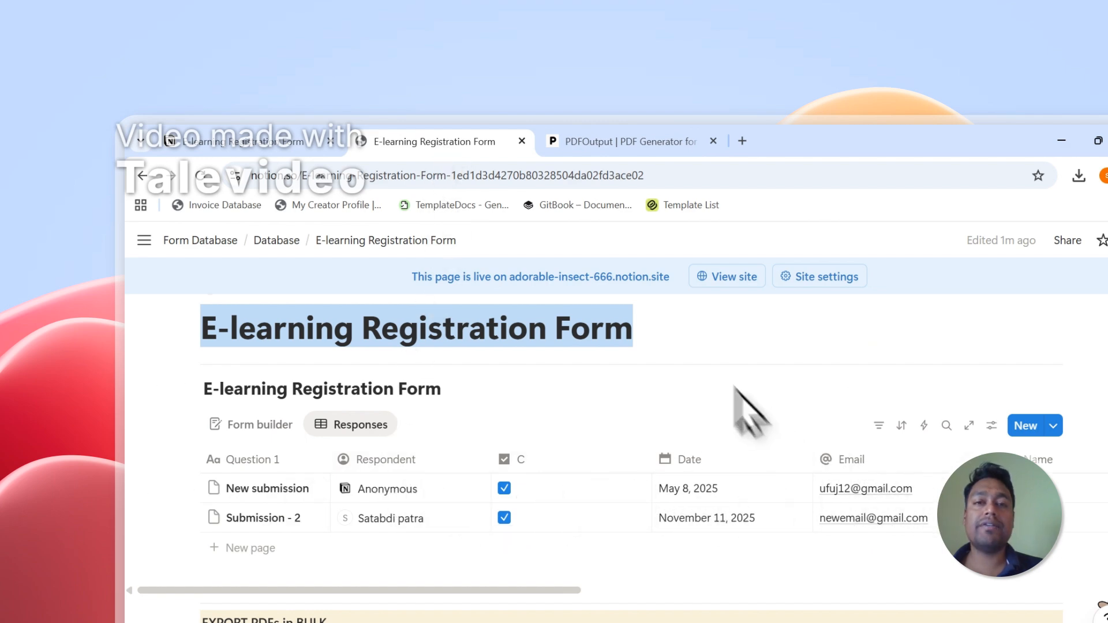
click(602, 133)
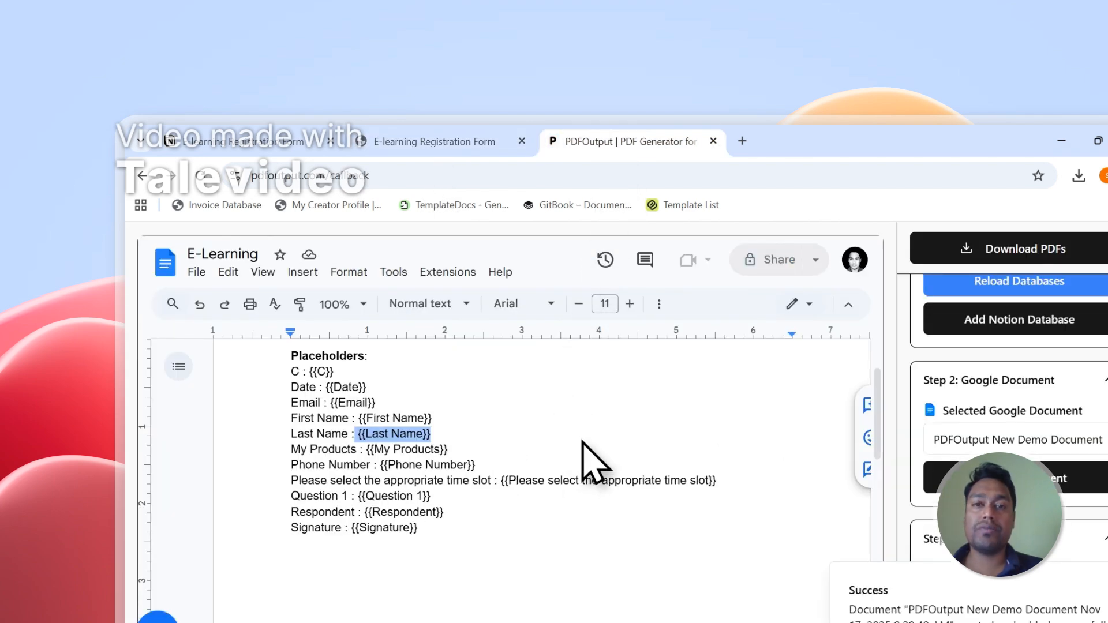
Dismiss the notification and review the database properties available for copying in the Mapping Section.
scroll(1001, 484, down, 3)
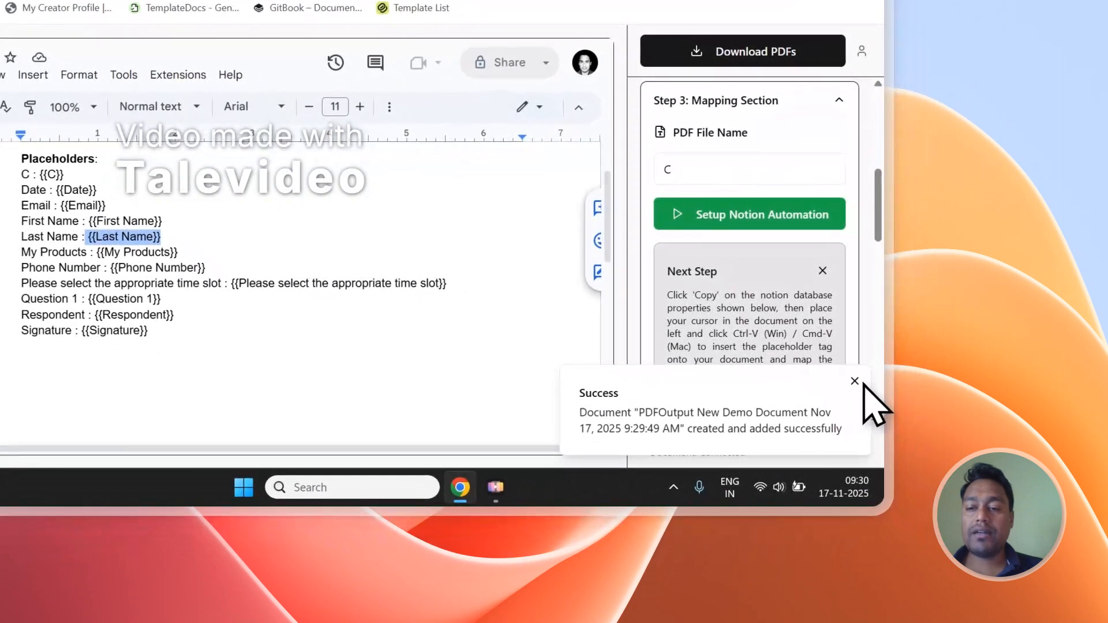
click(856, 381)
scroll(831, 370, down, 5)
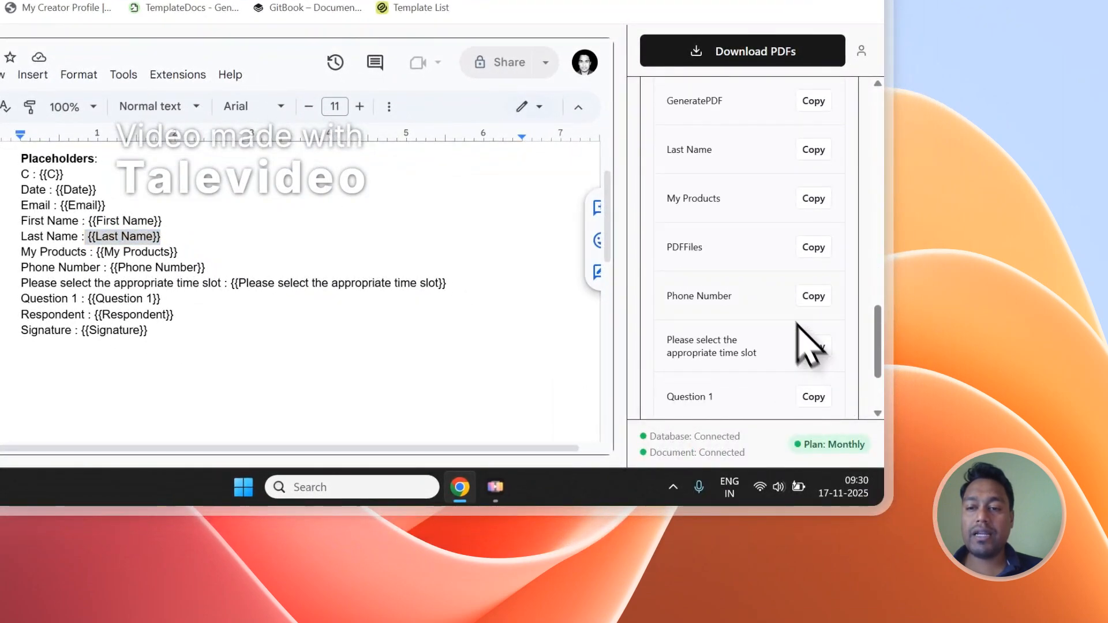
Try pasting the copied Last Name and Phone Number placeholders below the Signature line of the document.
click(819, 155)
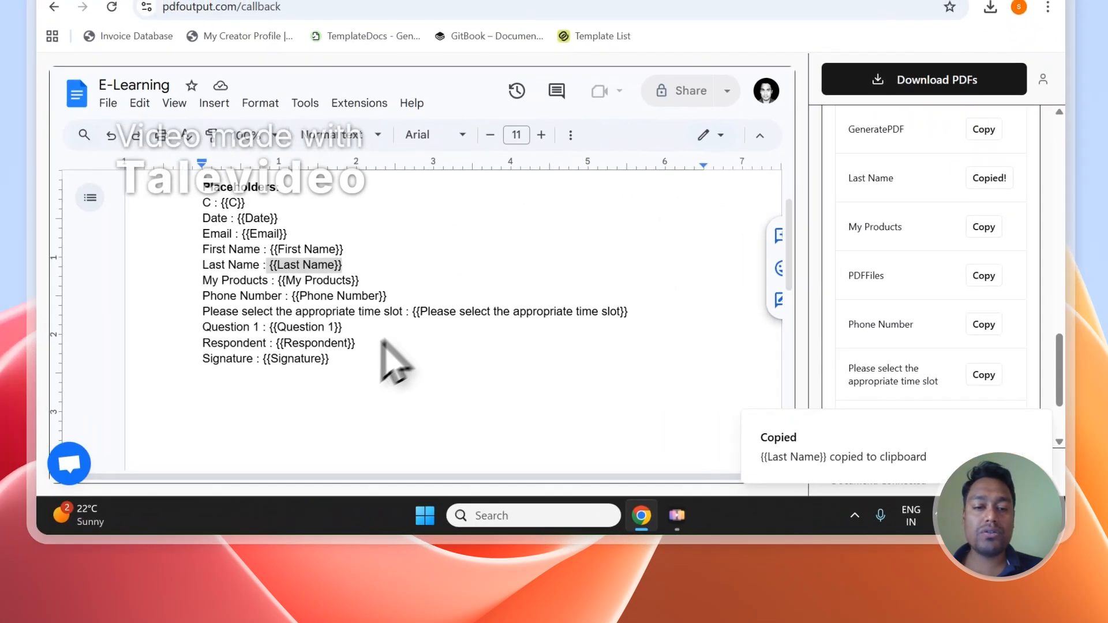
click(185, 321)
key(Down)
key(Return)
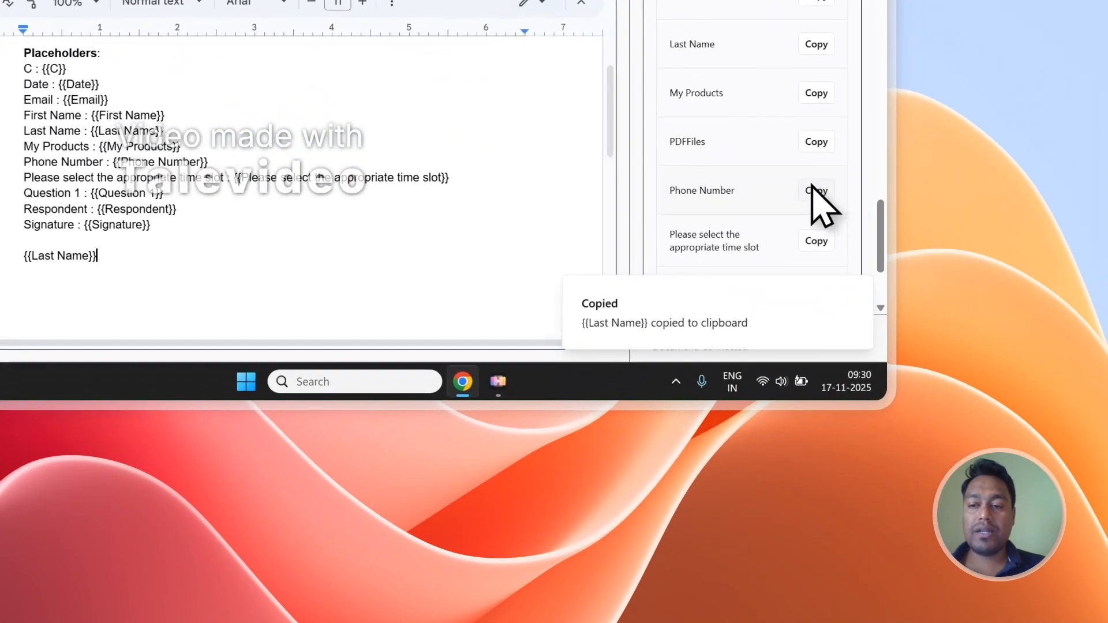
click(1083, 338)
key(ctrl+v)
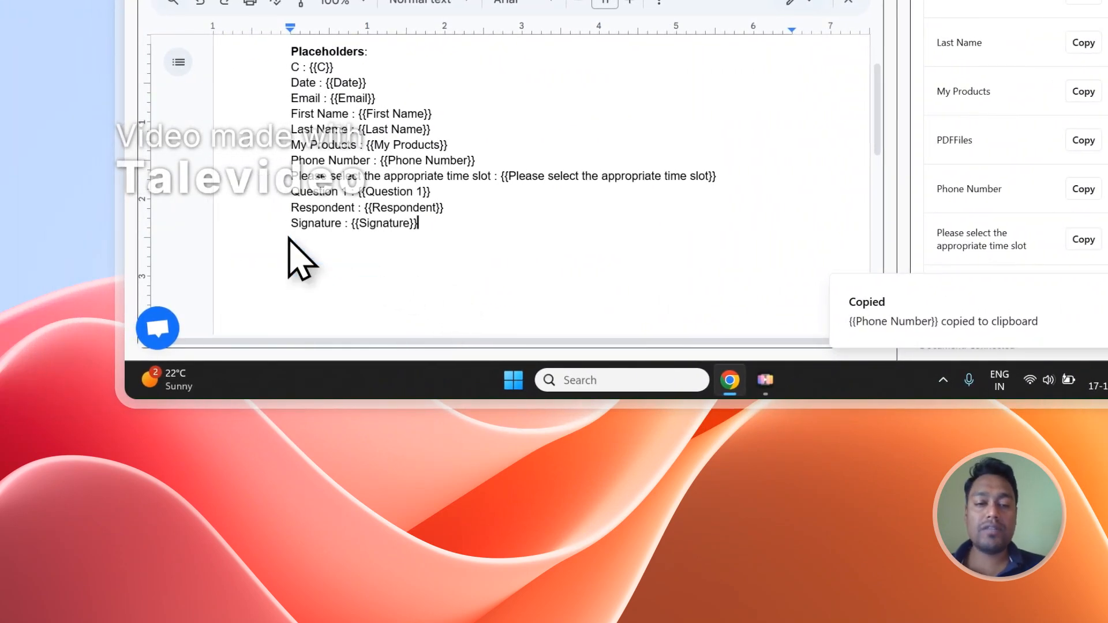
Review the response columns on the Notion form page, including GeneratePDF and PDFFiles, against the PDFOutput setup.
click(477, 104)
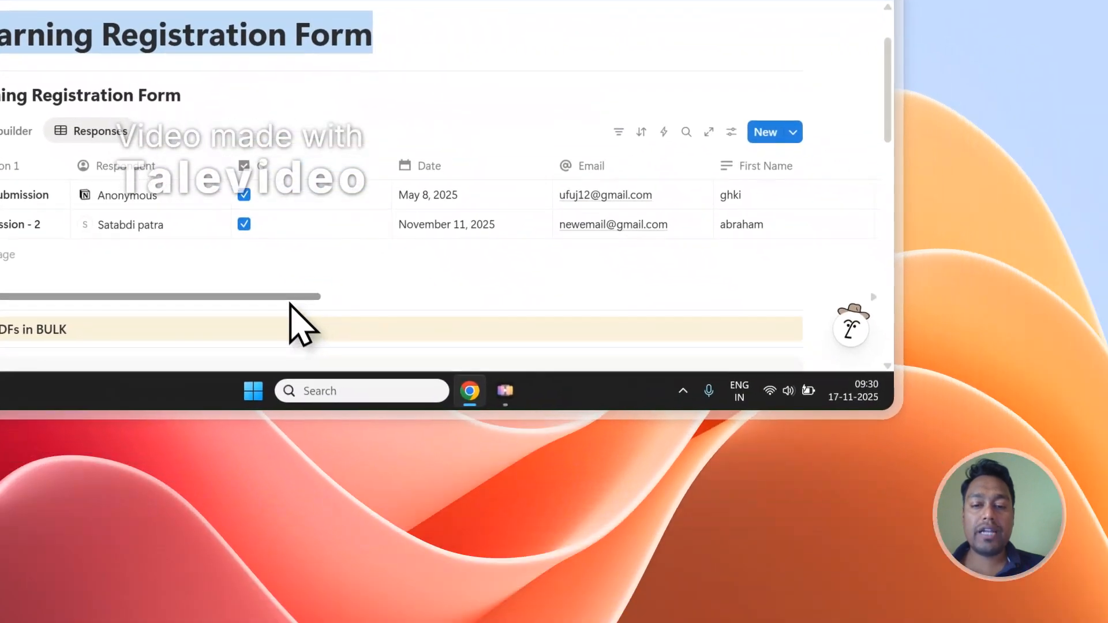
drag(382, 398, 877, 395)
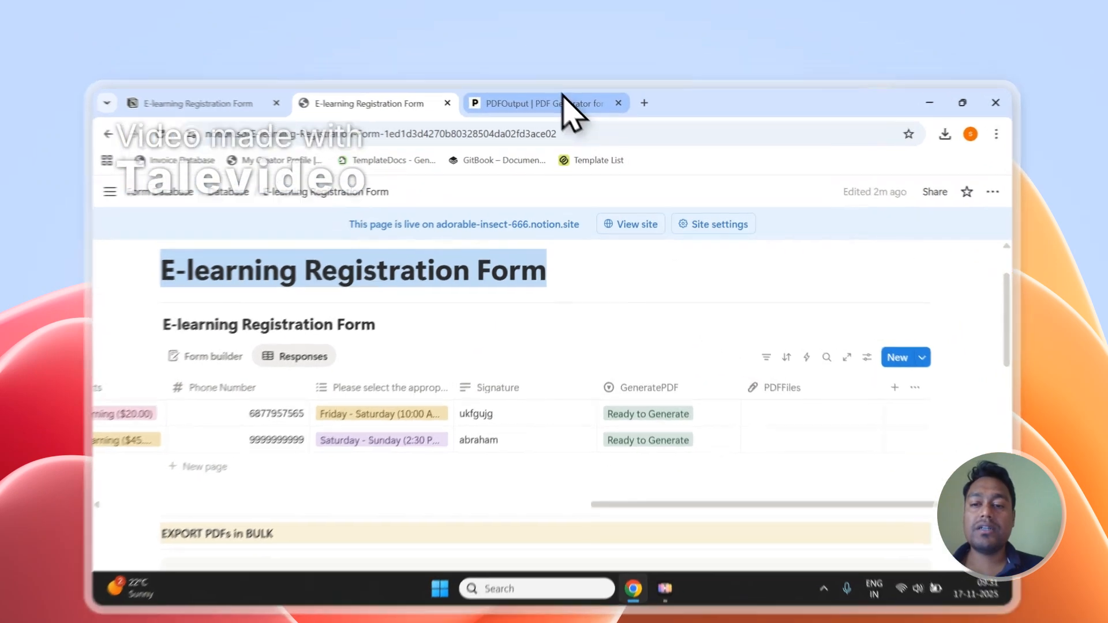
click(553, 84)
scroll(865, 334, up, 5)
scroll(746, 374, up, 2)
click(172, 84)
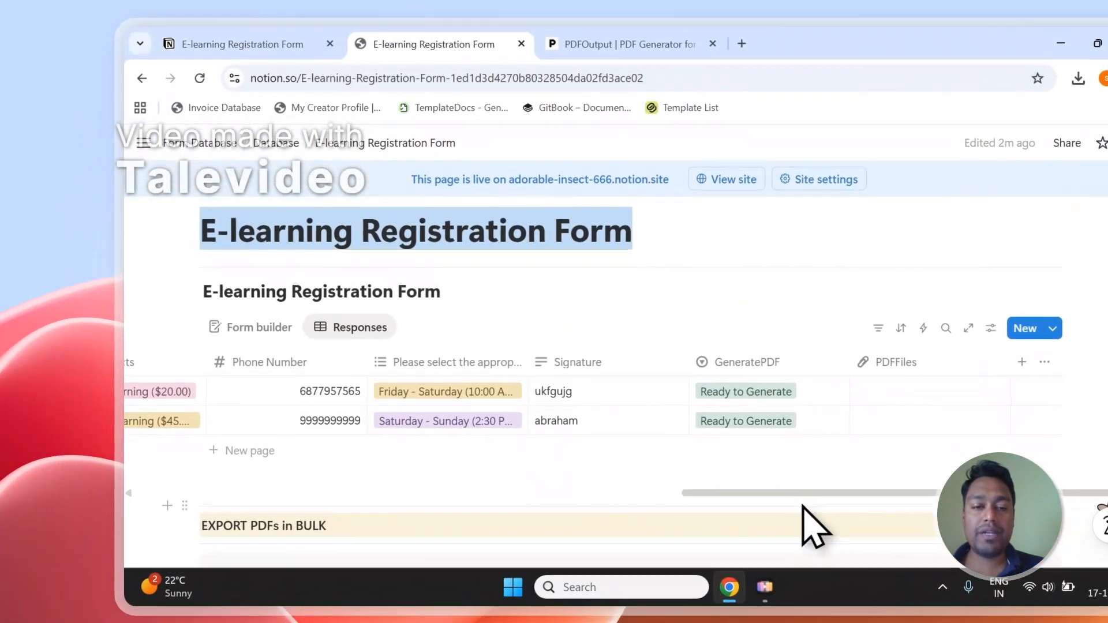
click(781, 529)
drag(693, 518, 343, 491)
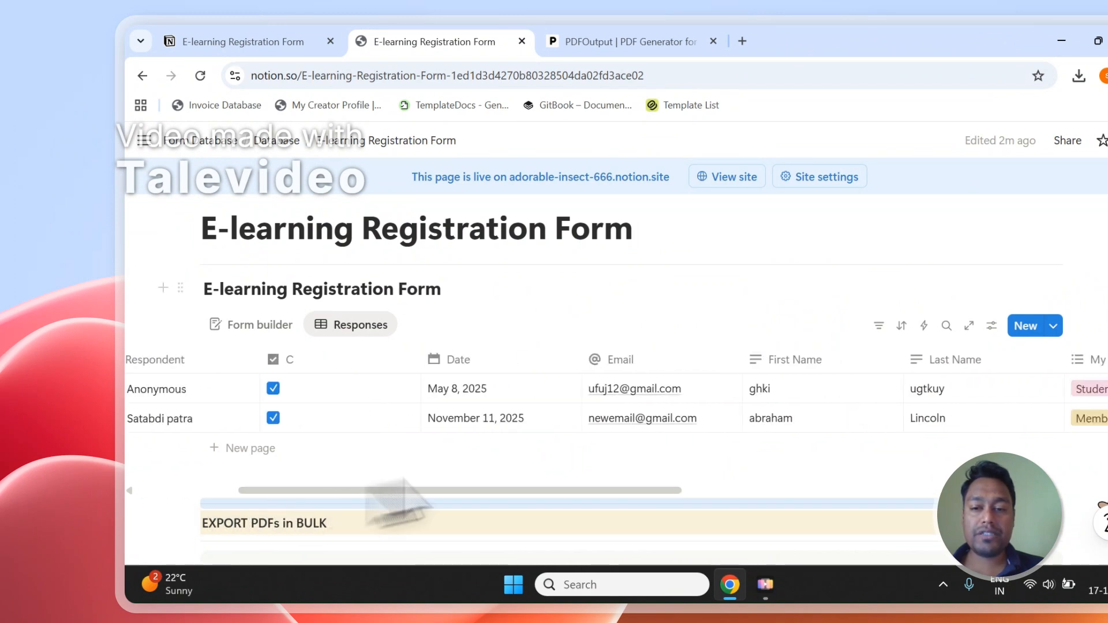
Set the PDF file name to the First Name property and check the First Name column in the Notion responses.
click(623, 41)
click(671, 353)
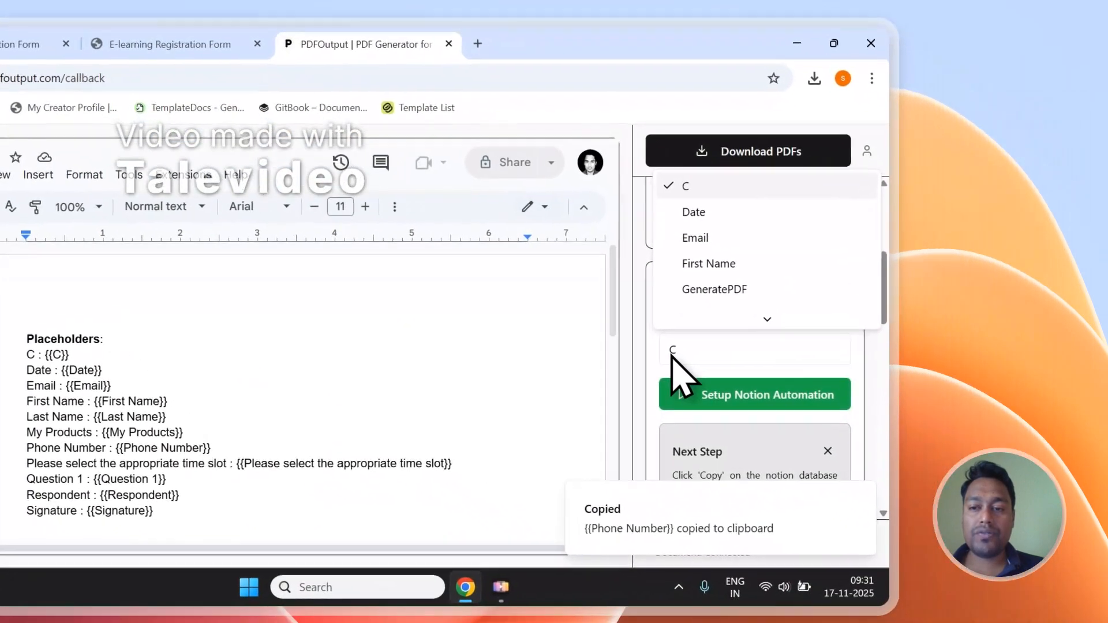
click(707, 264)
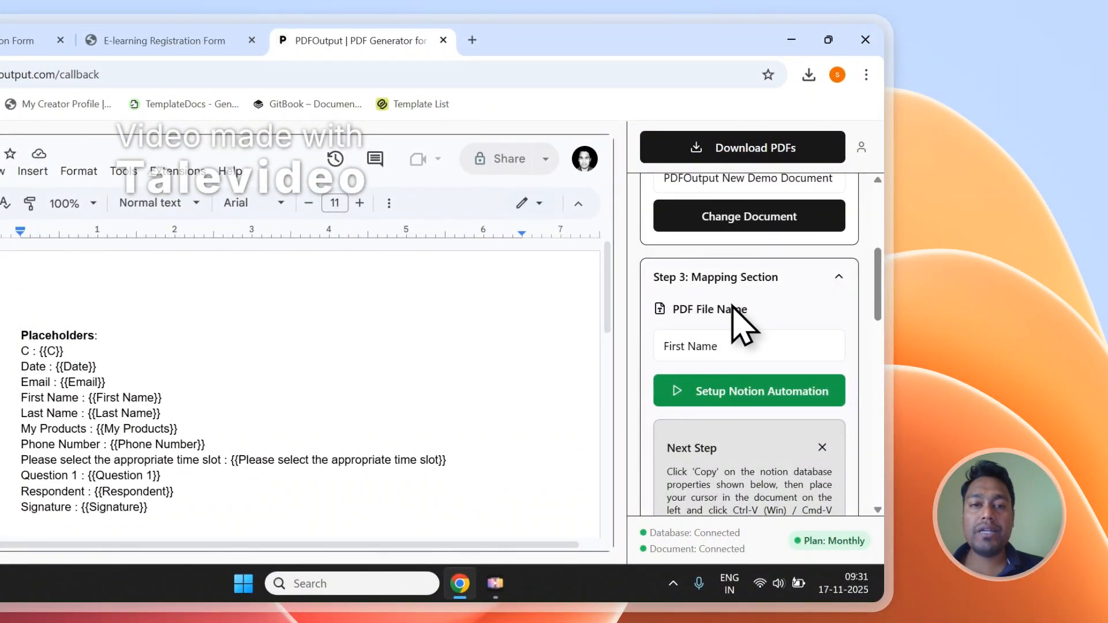
click(164, 41)
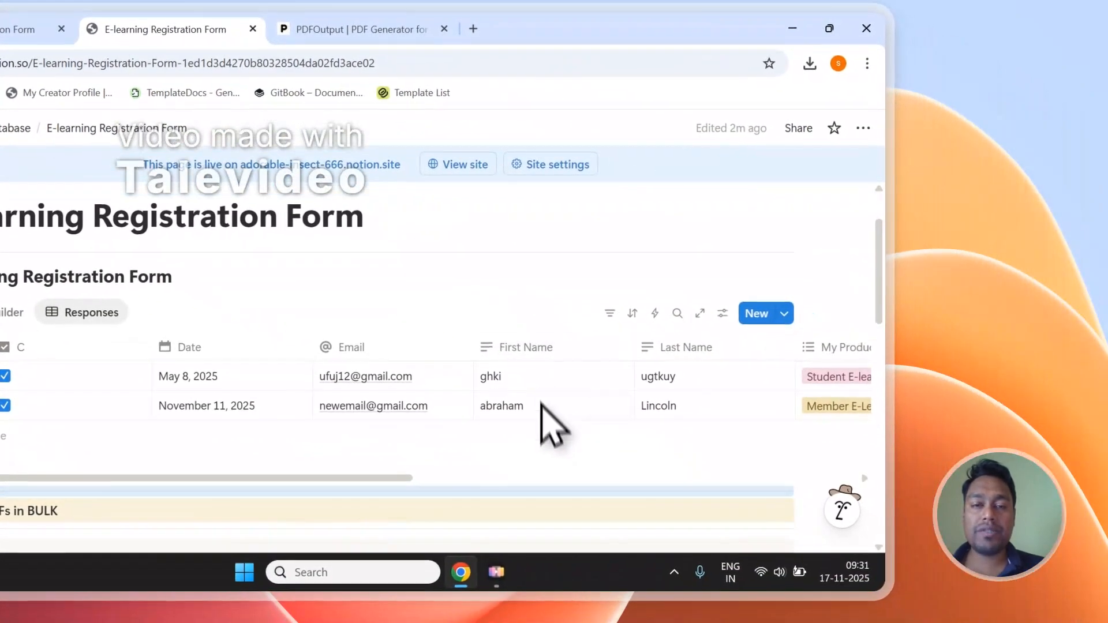
click(369, 30)
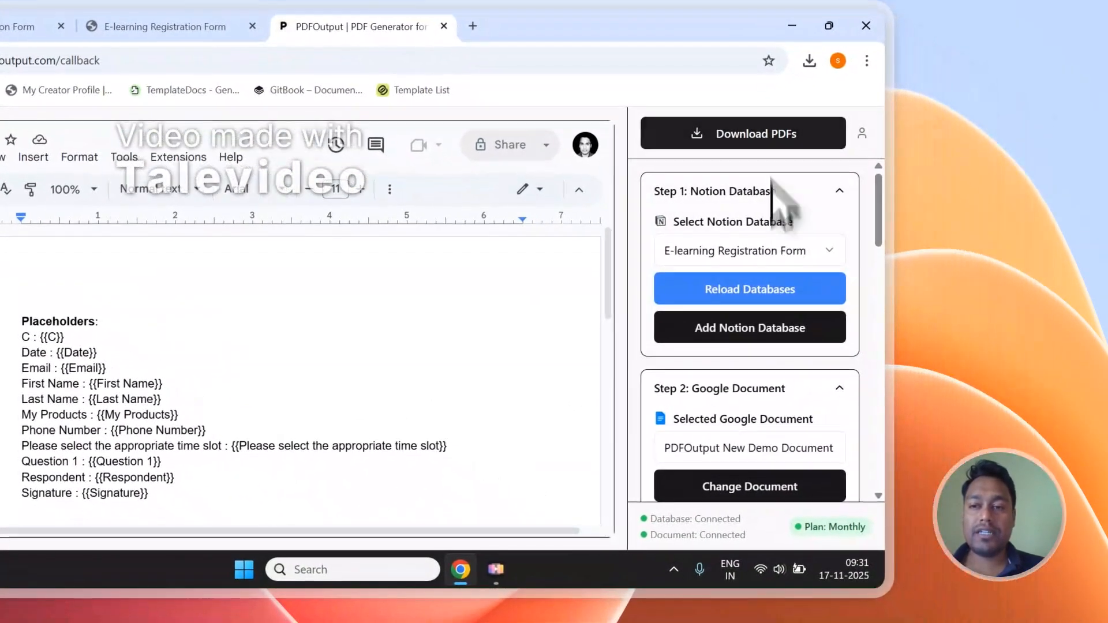
Generate and download the PDFs for the form responses, checking the GeneratePDF and PDFFiles columns in Notion during generation.
click(779, 139)
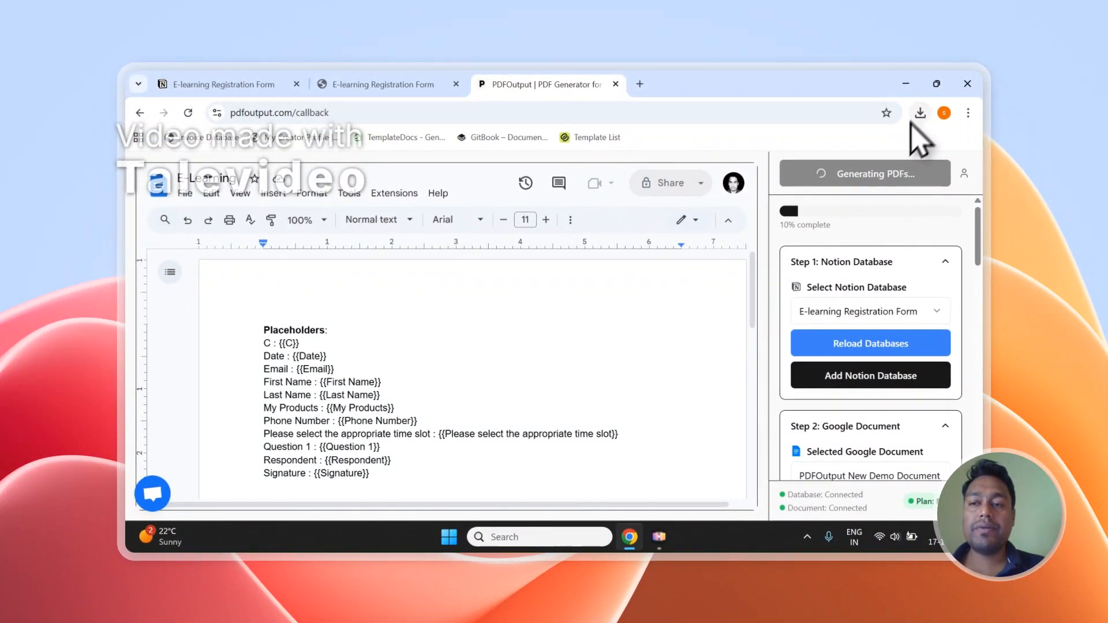
click(415, 84)
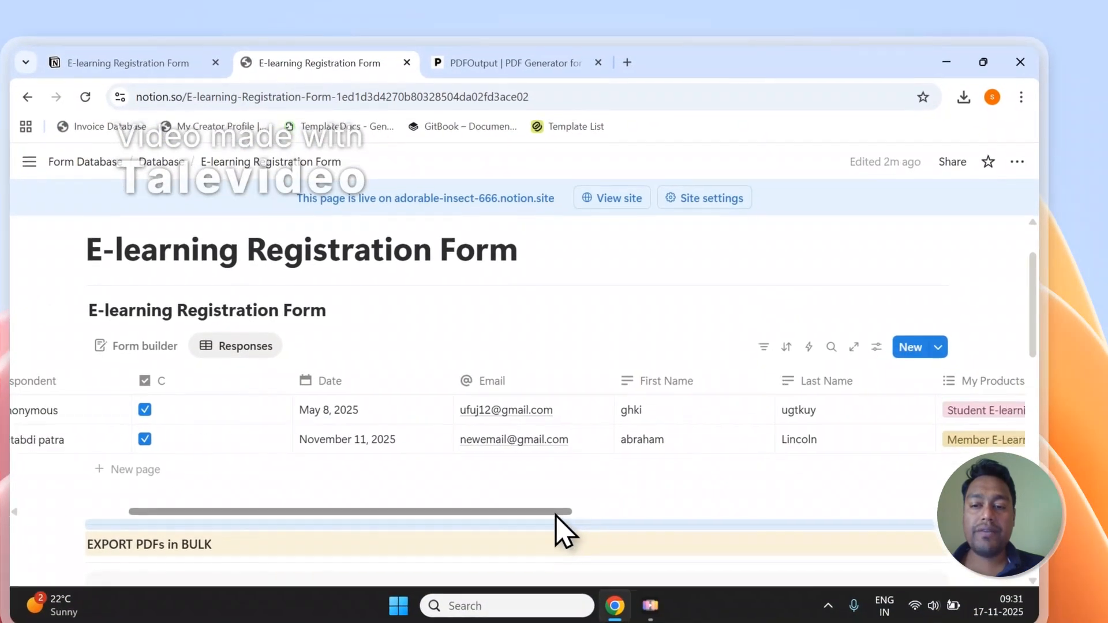
drag(555, 513, 993, 512)
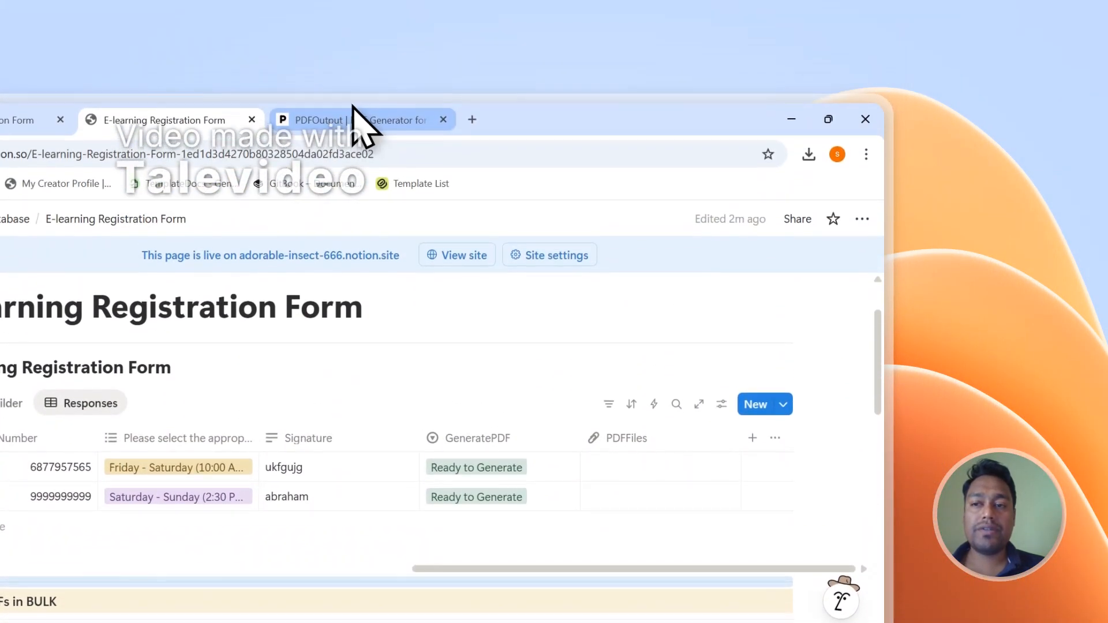
click(358, 123)
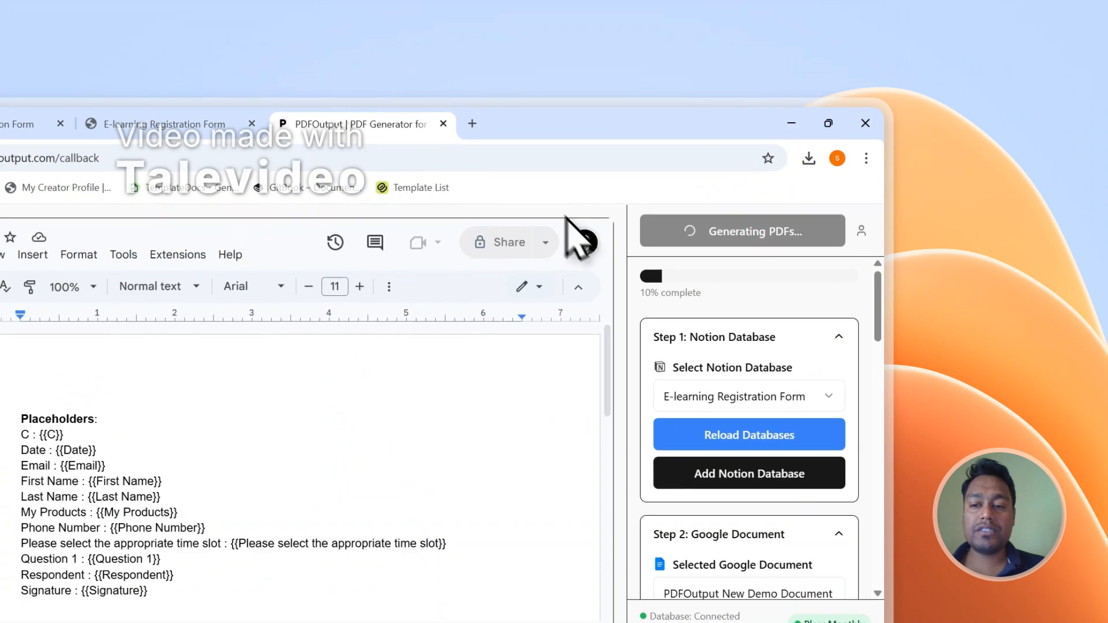
scroll(681, 360, down, 8)
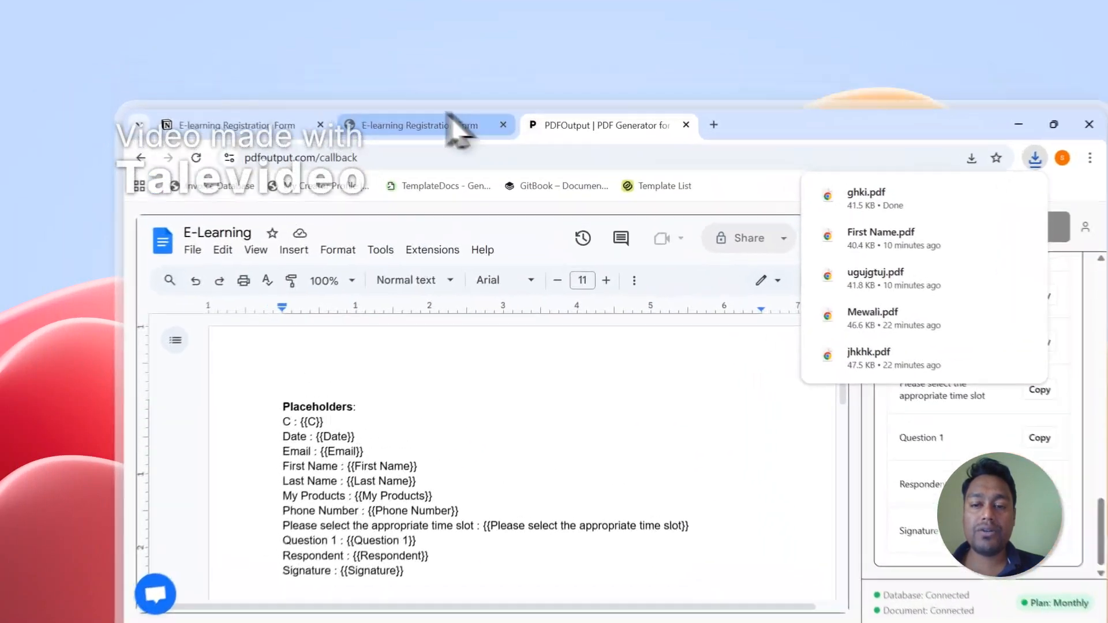
Open the PDF attached to the first response in the PDFFiles column and review its filled-in placeholder values.
click(415, 84)
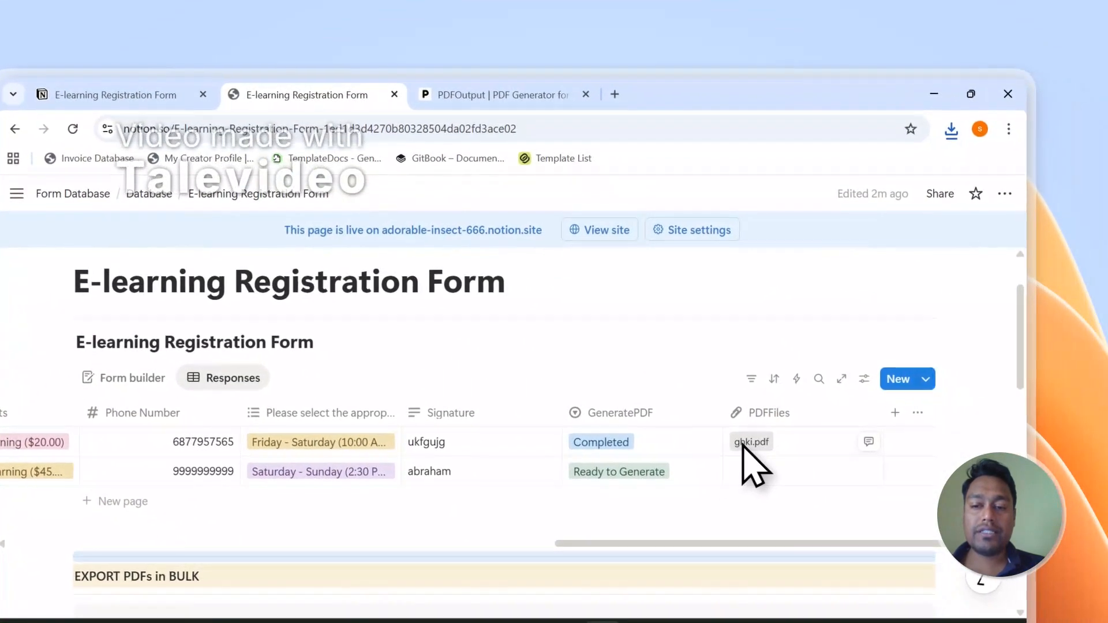
click(745, 441)
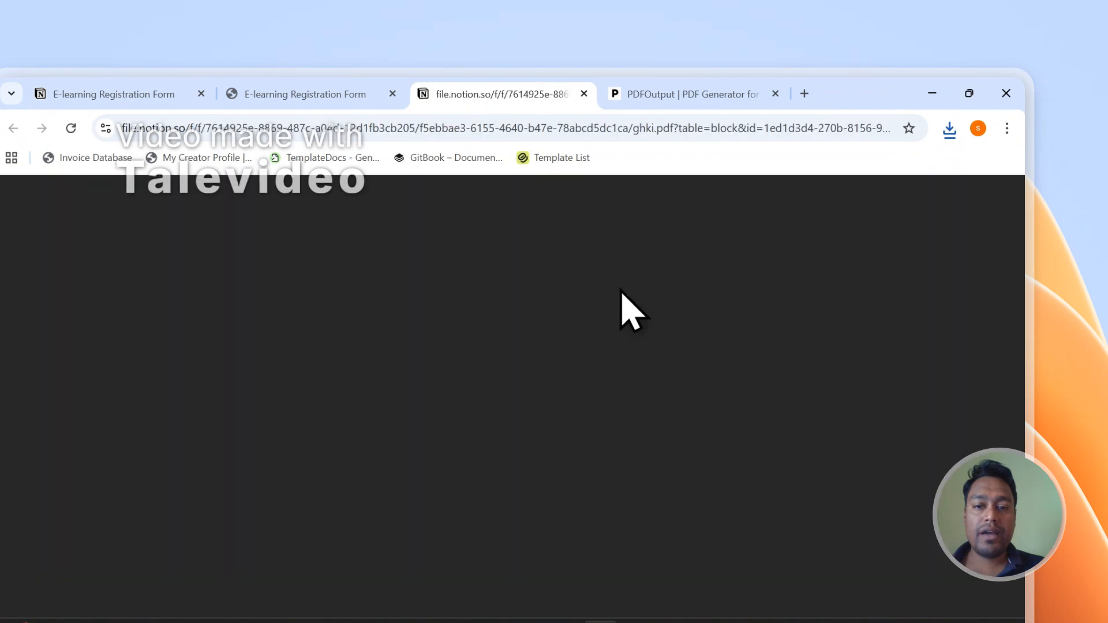
scroll(519, 410, down, 2)
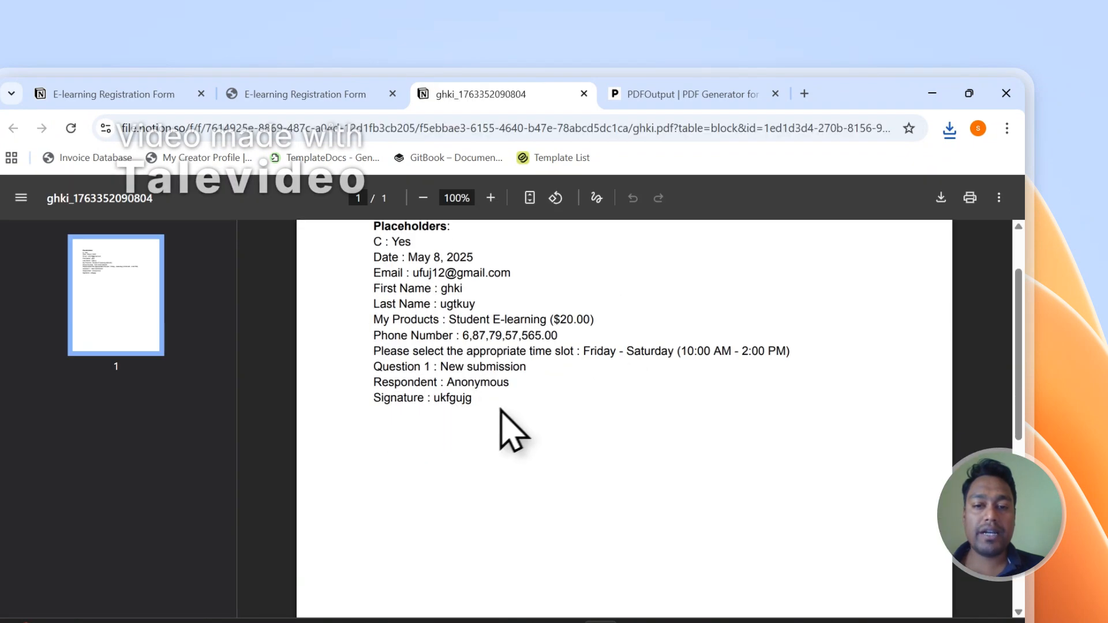
mouse_move(473, 403)
mouse_down()
mouse_move(425, 317)
mouse_move(394, 331)
mouse_up()
scroll(425, 317, up, 2)
click(419, 349)
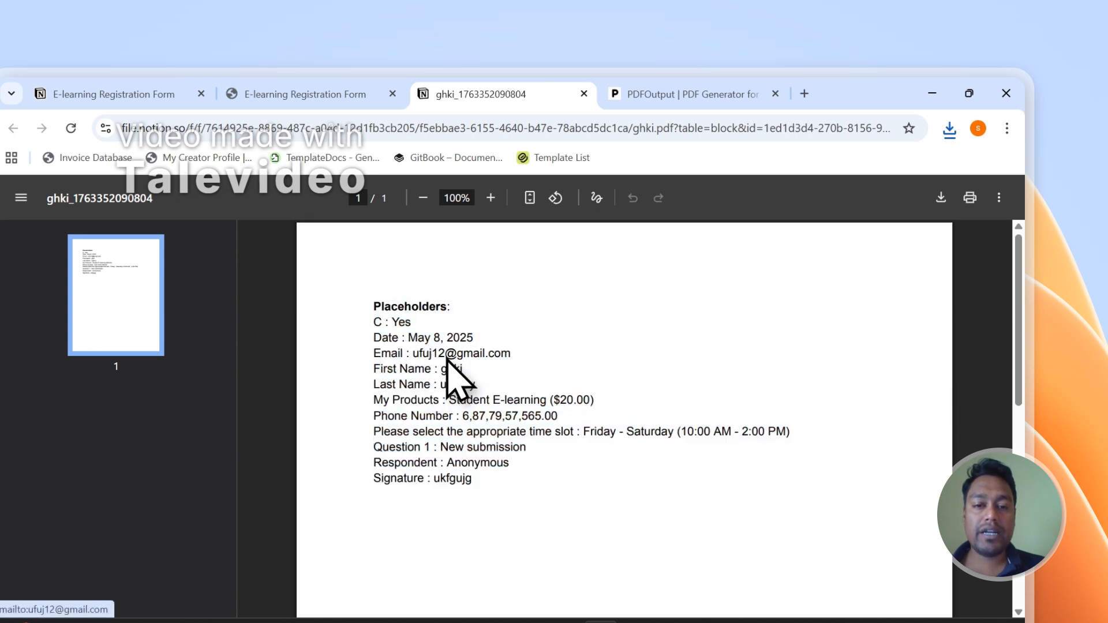
Check the second response's values in Notion and open its generated PDF from the PDFFiles column.
click(304, 94)
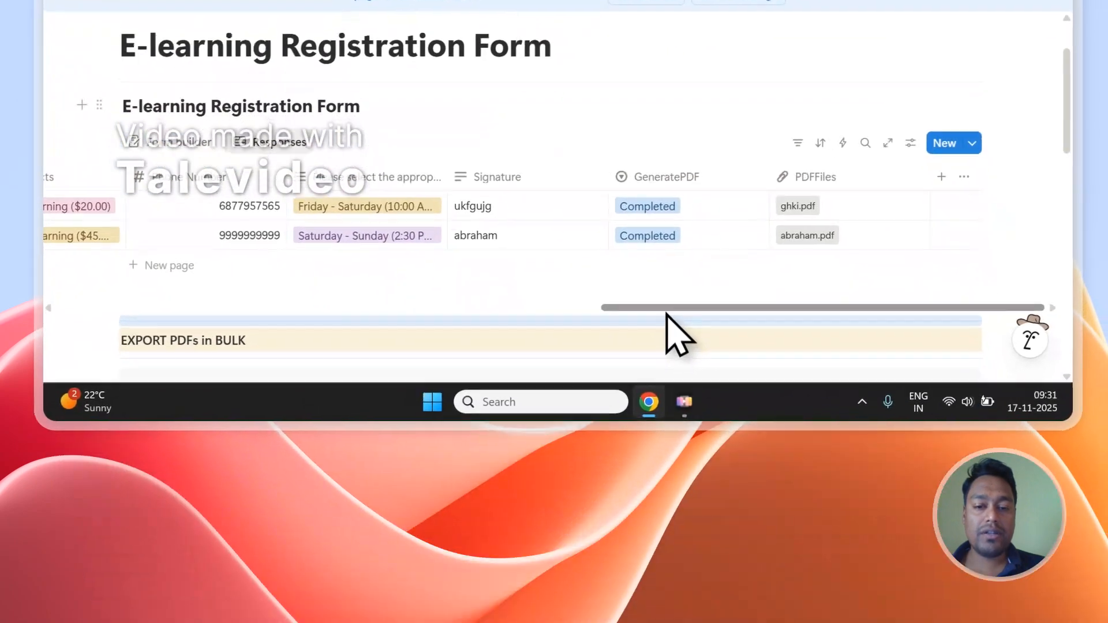
scroll(488, 300, left, 10)
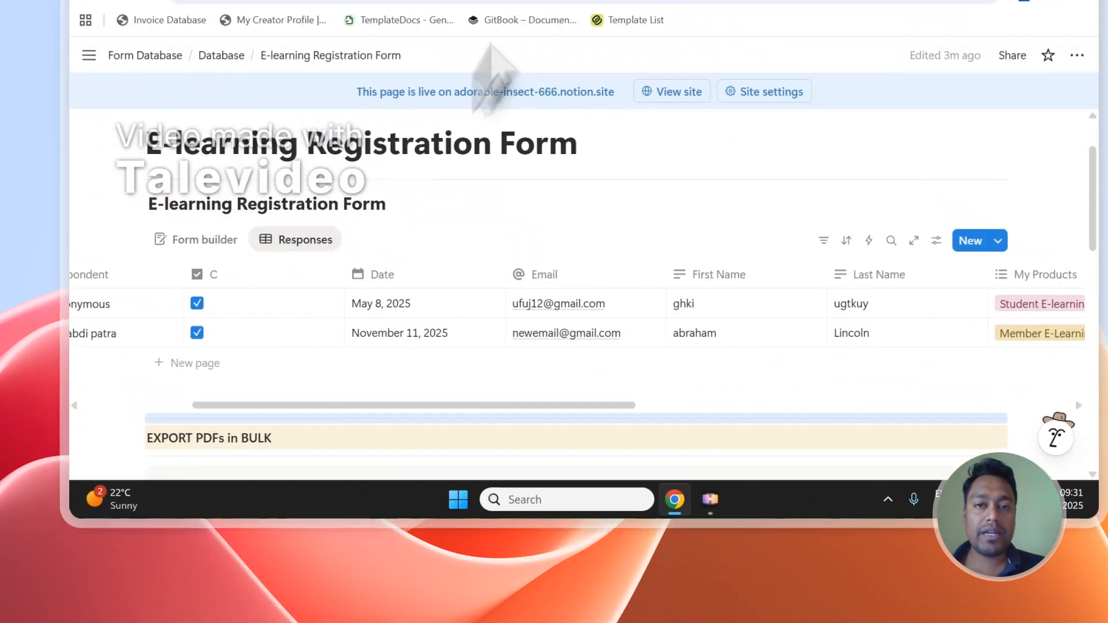
click(581, 111)
click(402, 97)
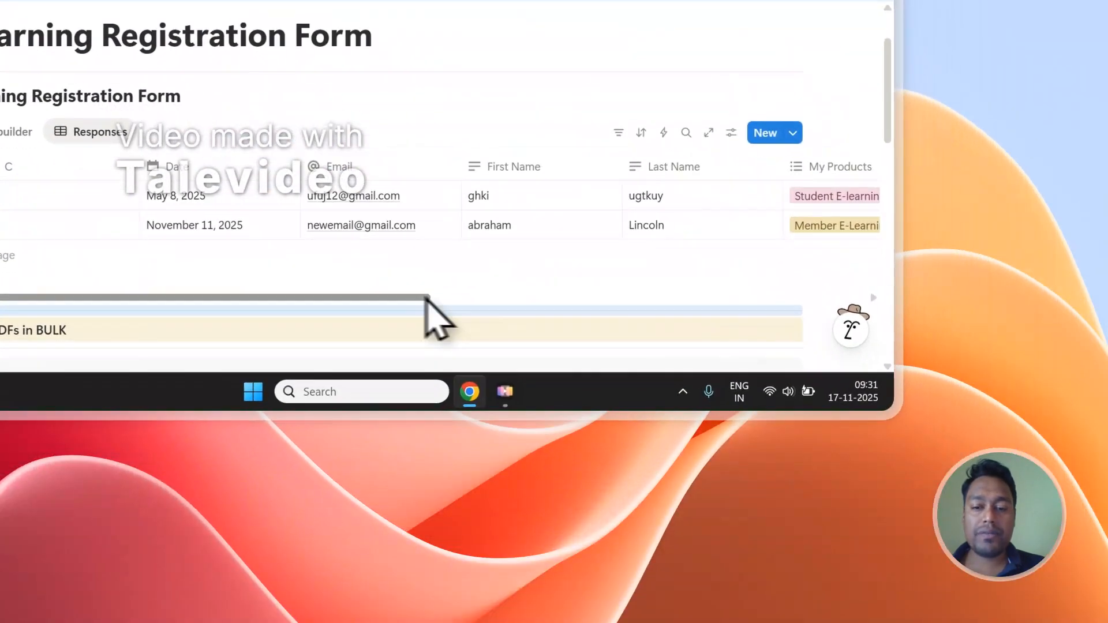
drag(663, 555, 1097, 557)
click(626, 219)
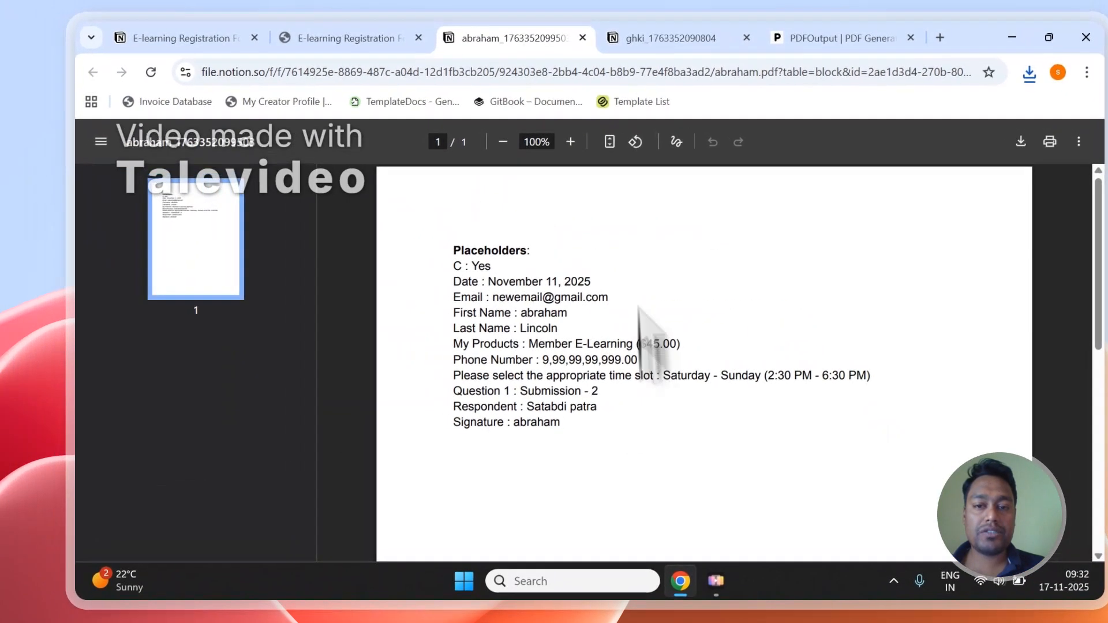
Compare the two generated PDFs, close both, and return to PDFOutput.
click(584, 120)
click(467, 134)
click(572, 127)
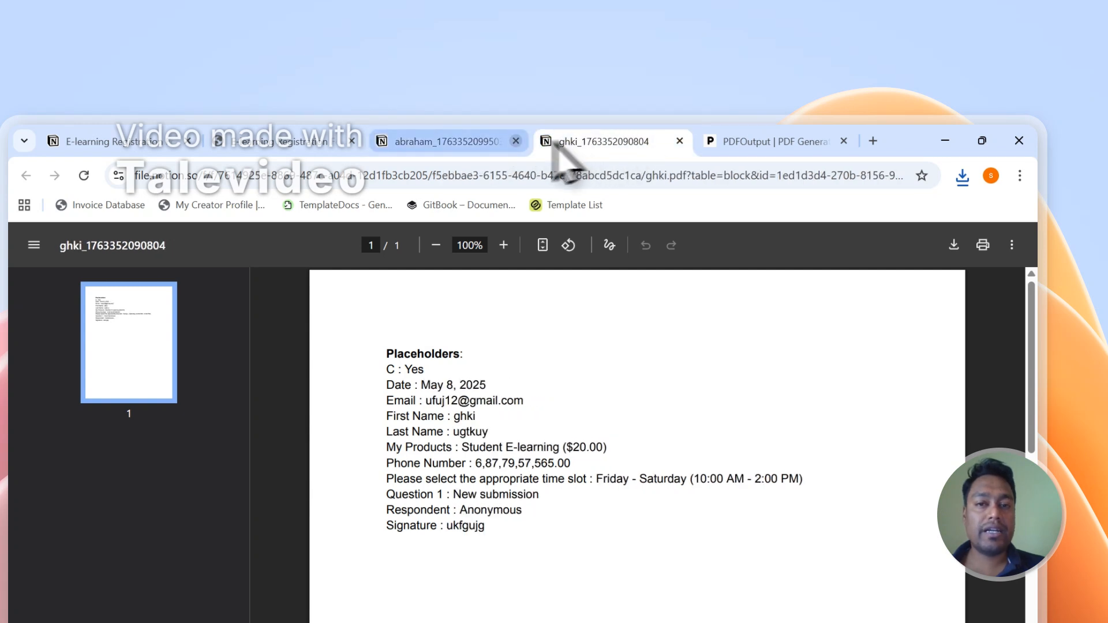
click(520, 142)
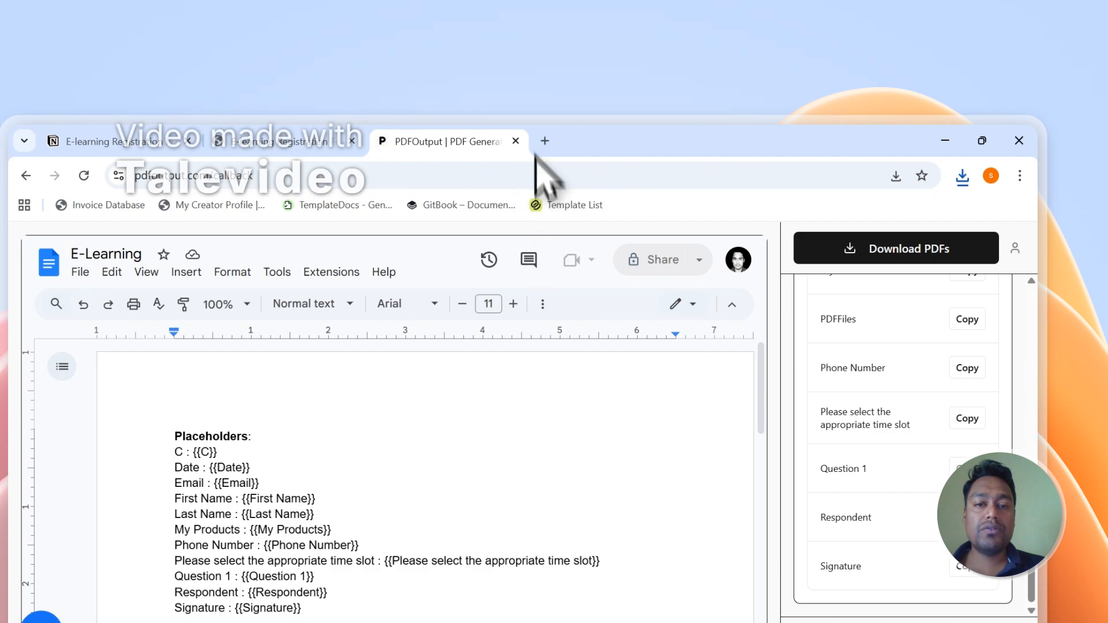
Set up the Notion automation for automatic PDF generation and view the Submit section of the public registration form.
scroll(975, 404, up, 10)
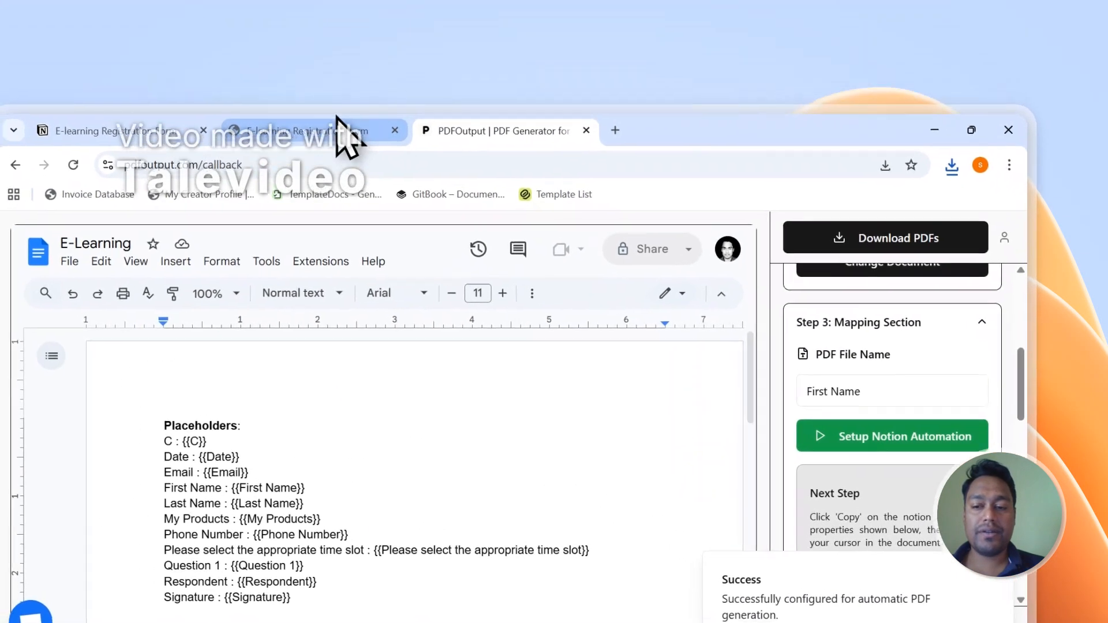
click(346, 138)
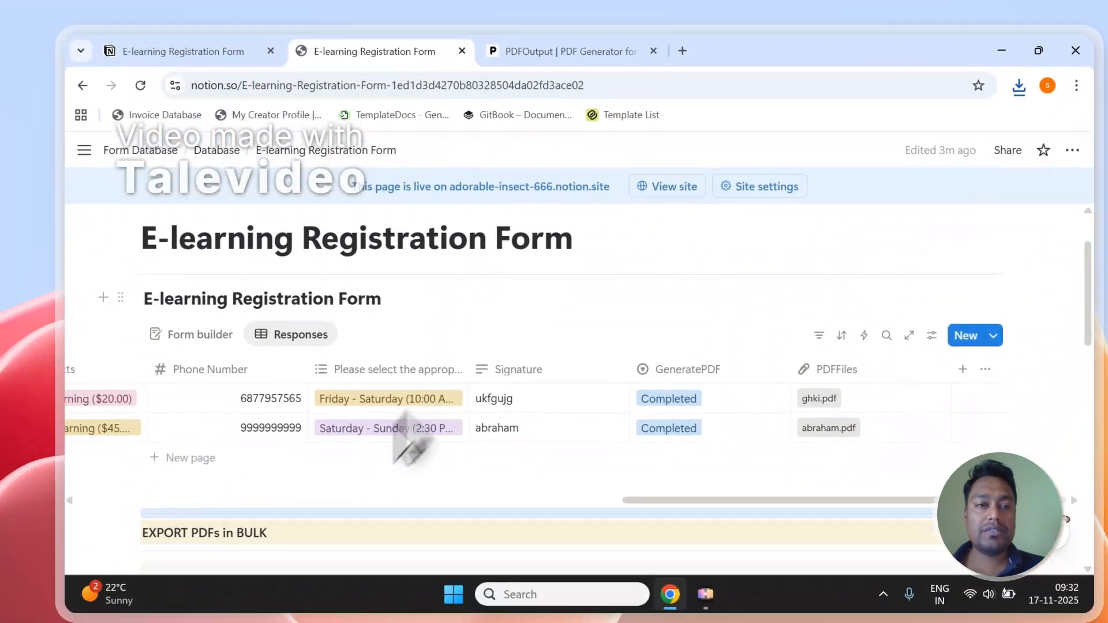
click(182, 52)
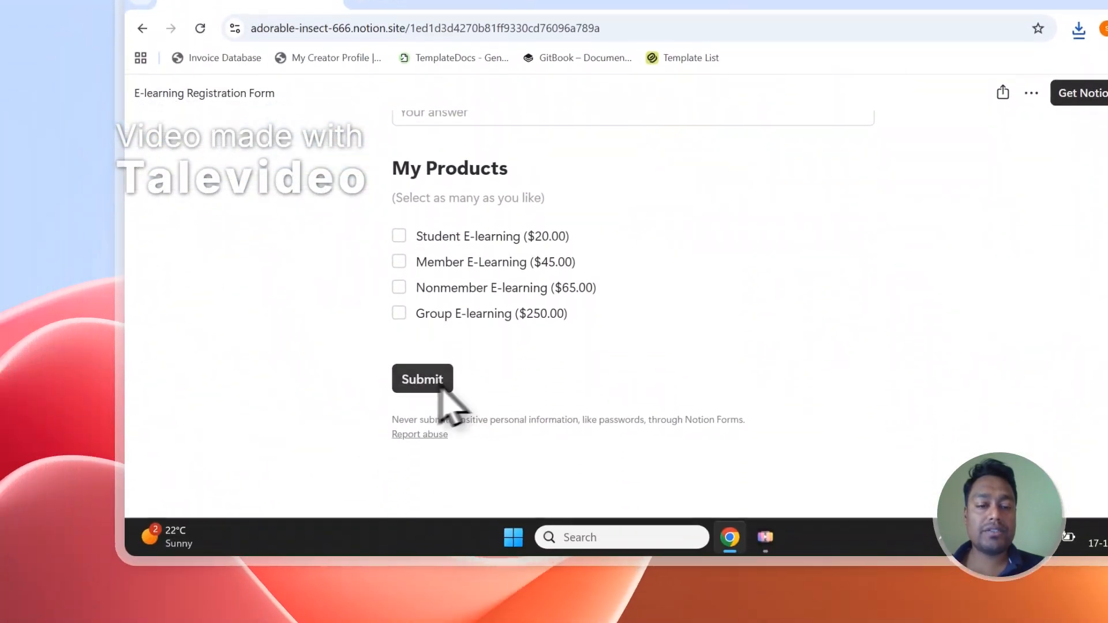
Add a new row to the Notion responses with GeneratePDF set to Ready to Generate, and return to PDFOutput's database section.
click(434, 12)
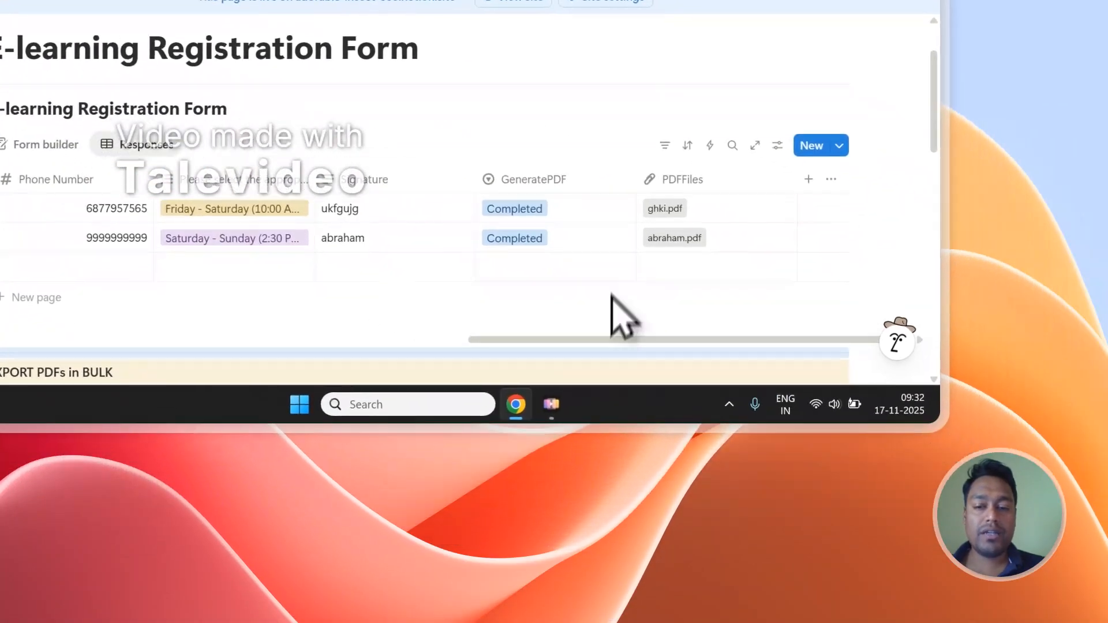
click(603, 270)
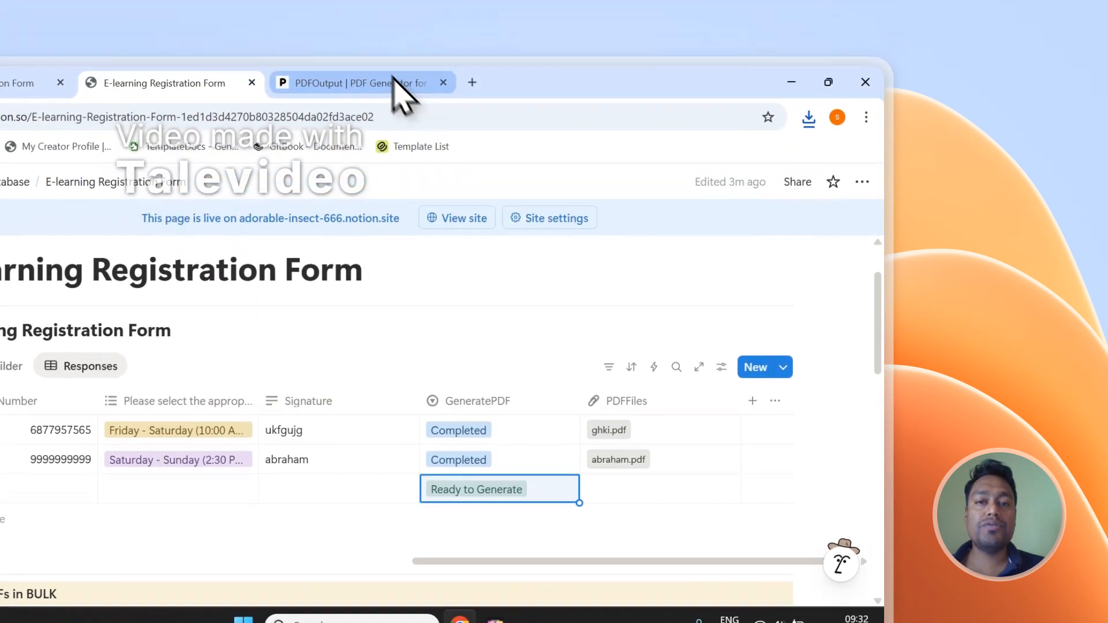
click(398, 82)
scroll(694, 335, up, 5)
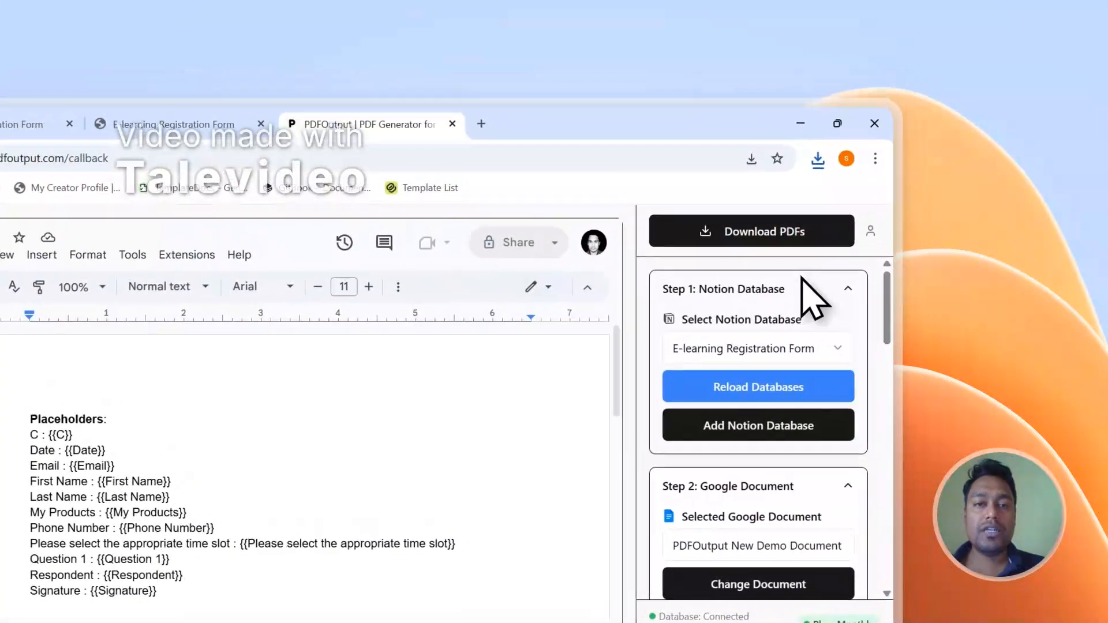
Add another new row to the Notion responses and set its GeneratePDF value to Ready to Generate.
click(336, 133)
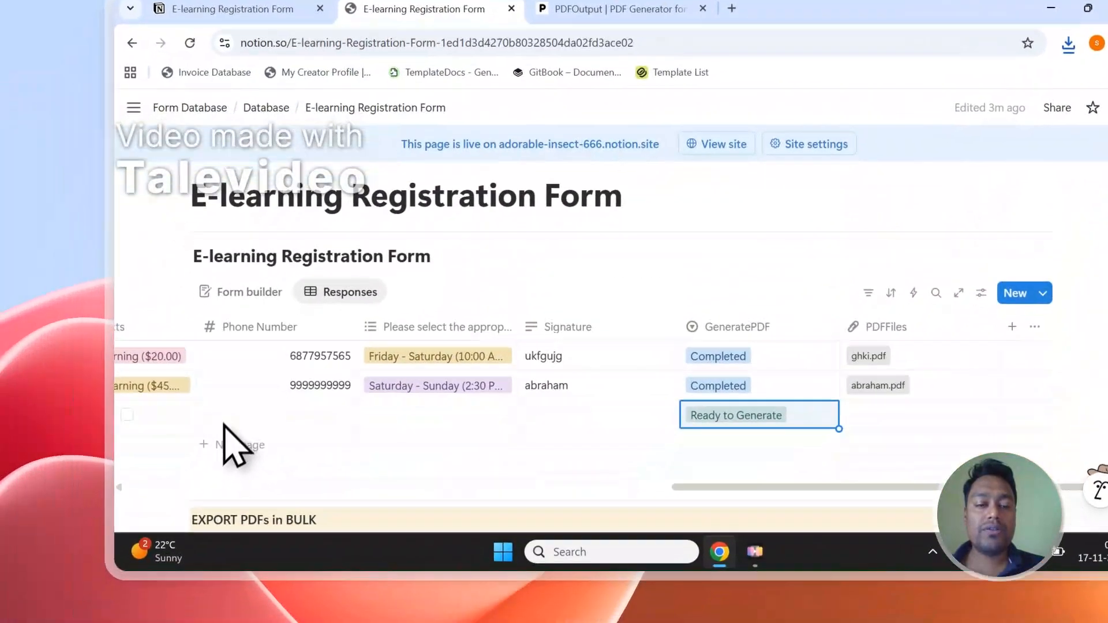
click(231, 444)
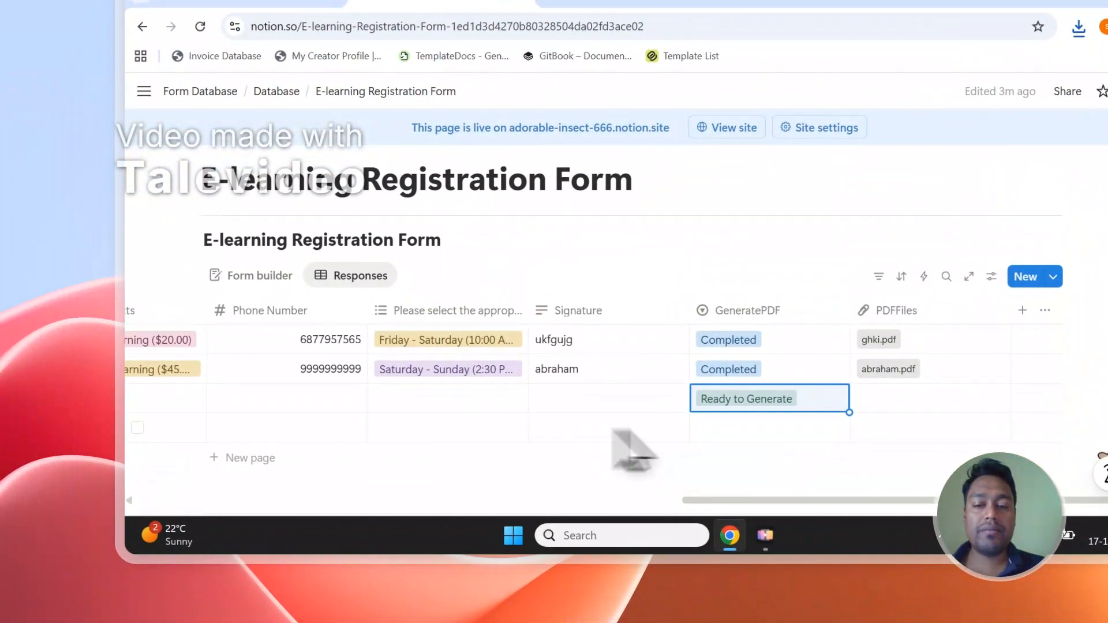
click(745, 460)
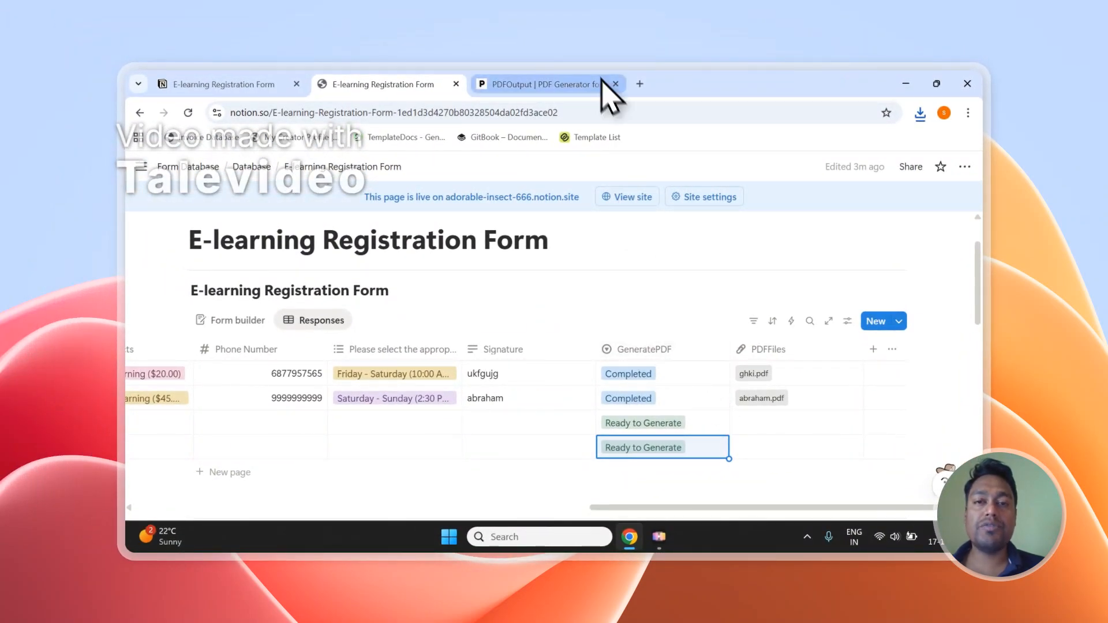
Check PDFOutput and the public registration form's Submit section, and return to the Notion responses.
click(573, 80)
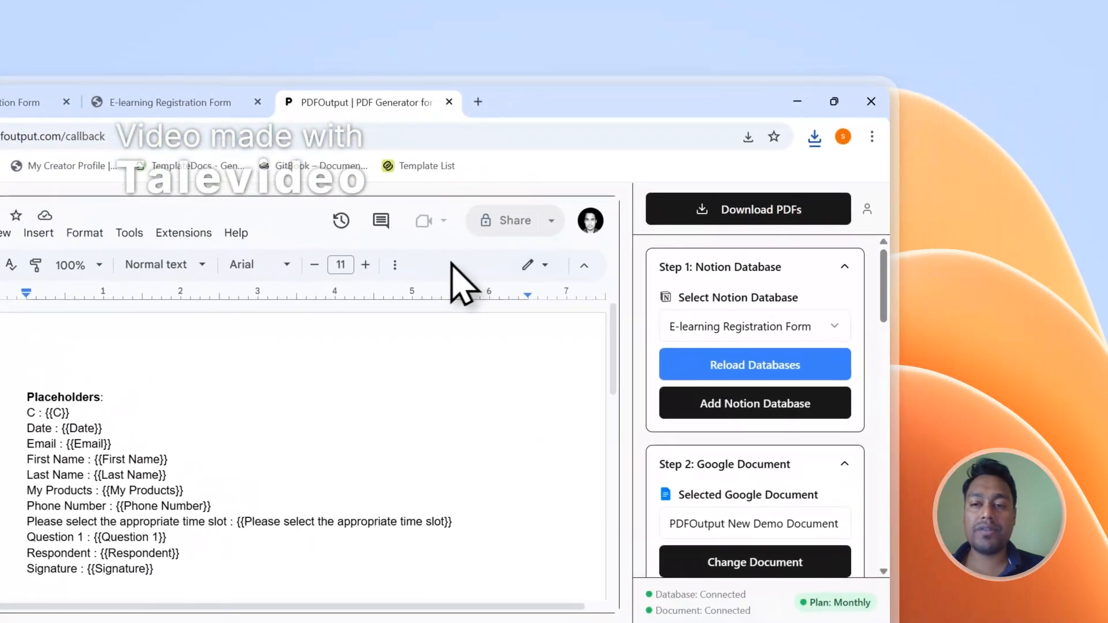
click(197, 102)
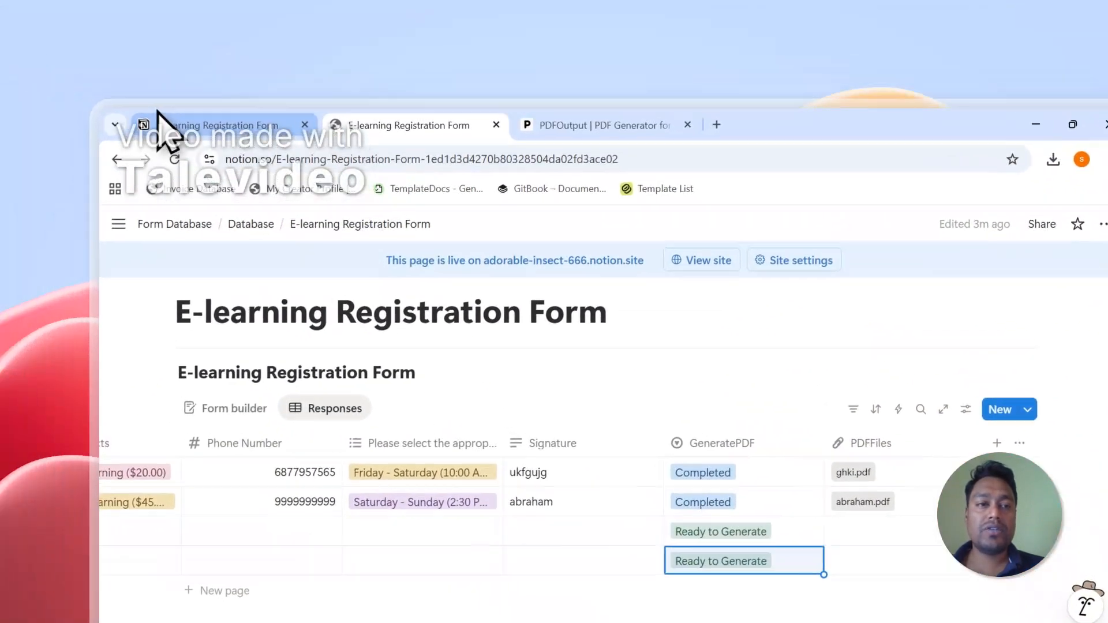
click(161, 124)
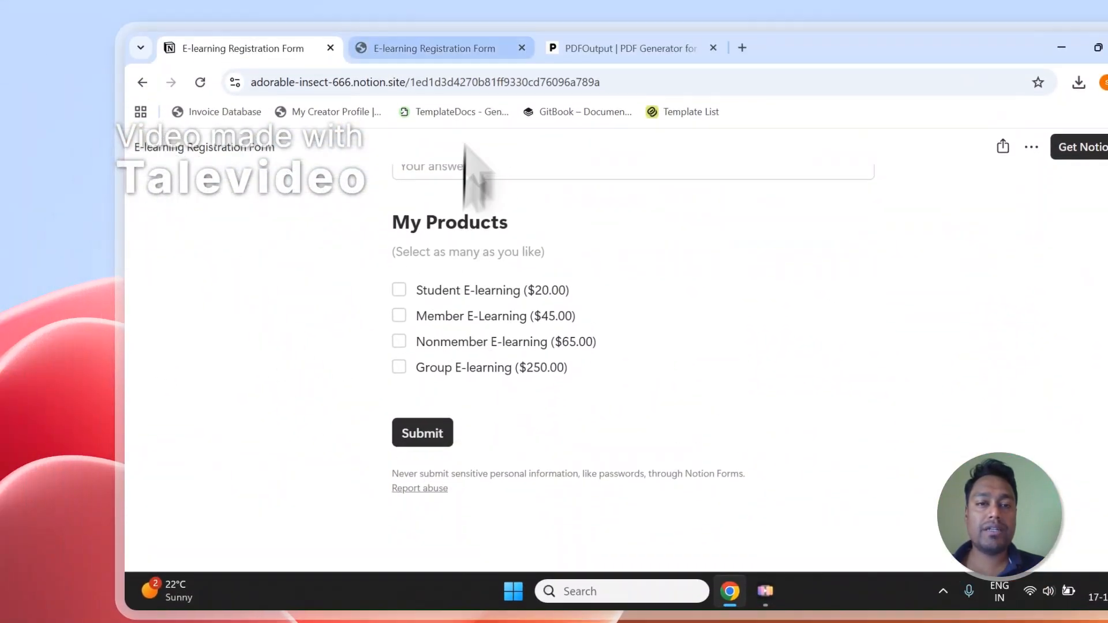
click(434, 48)
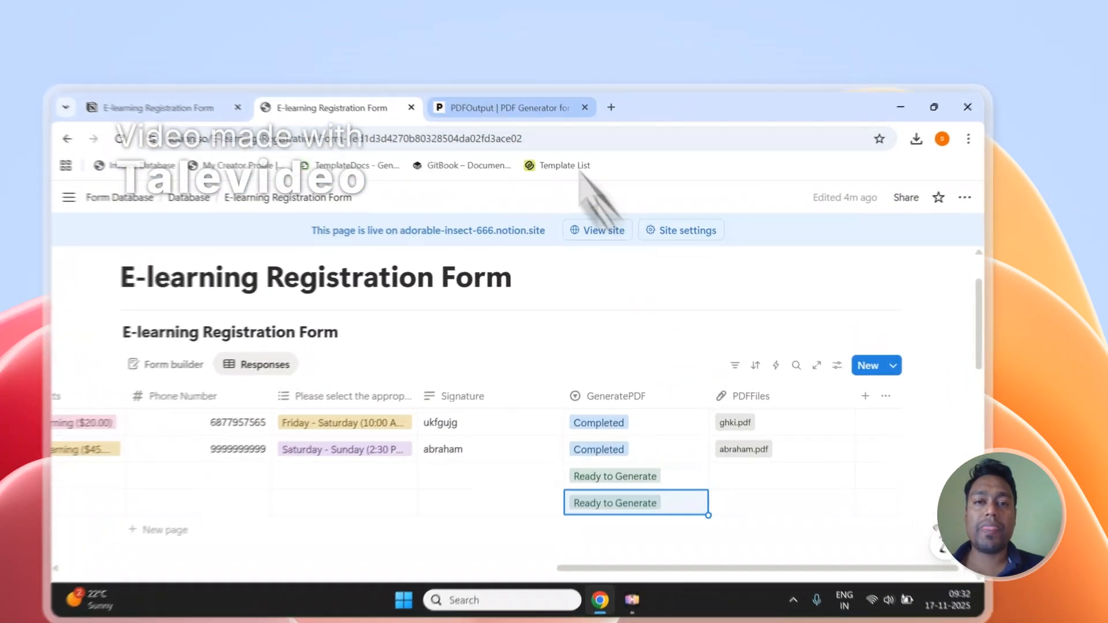
Switch to PDFOutput and review the Notion automation setup in the mapping section and the template's placeholders.
click(542, 84)
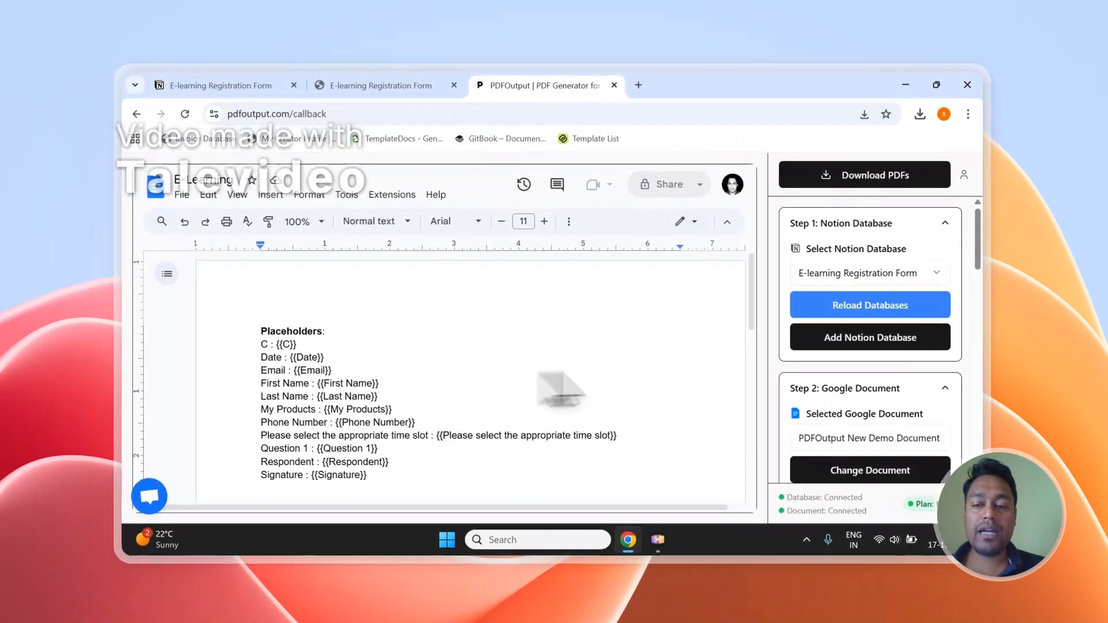
scroll(614, 491, down, 5)
scroll(794, 491, down, 3)
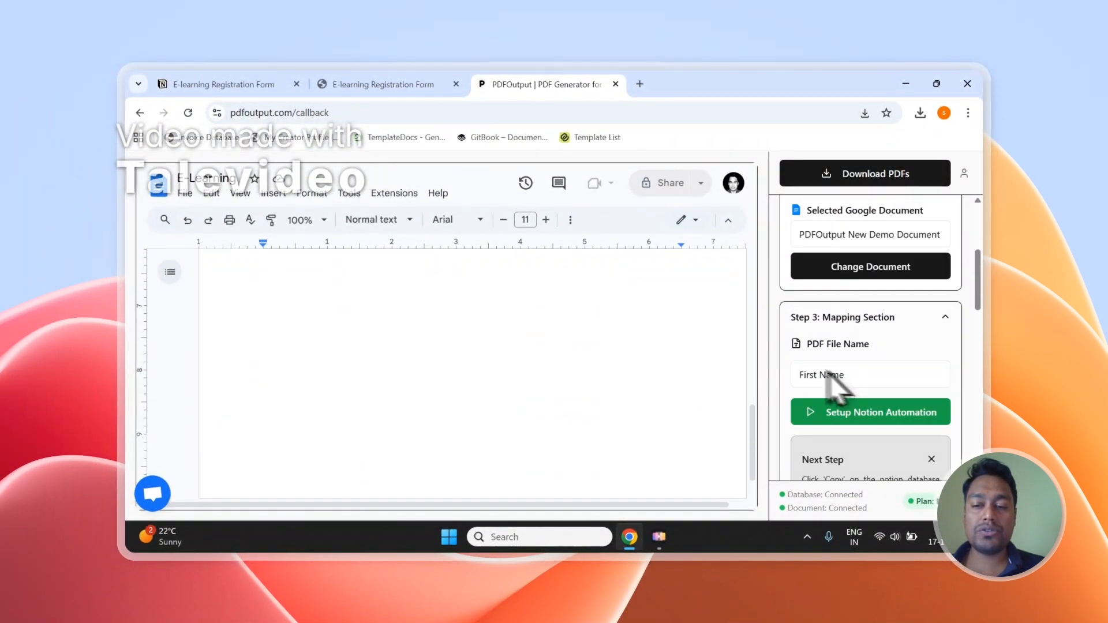
scroll(825, 377, down, 1)
scroll(635, 378, up, 10)
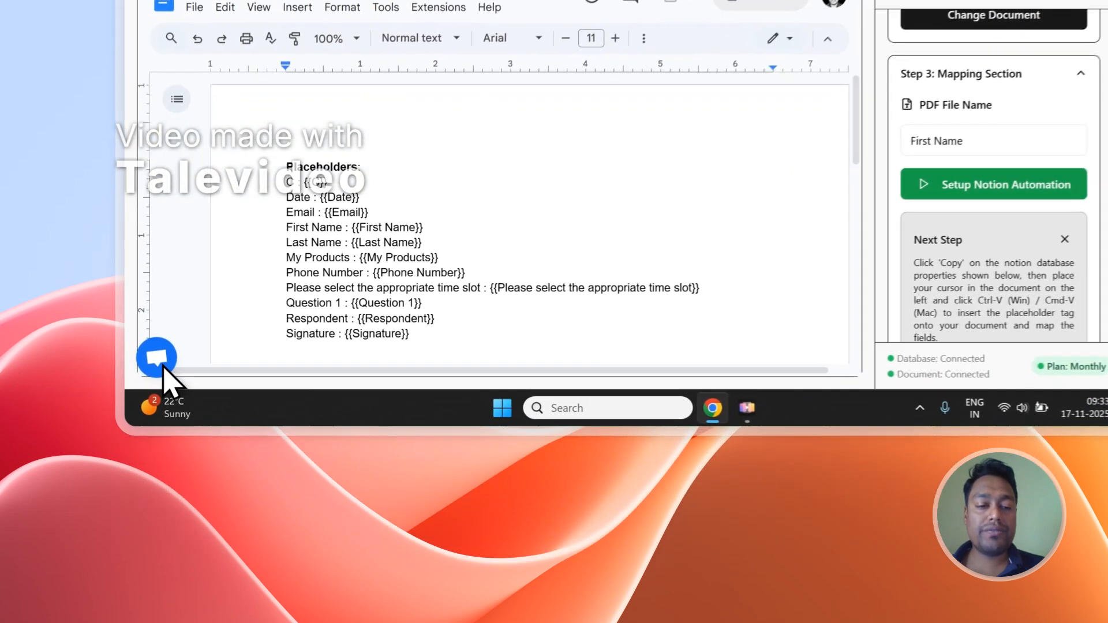
Open and close PDFOutput's support chat, and sign out of the account.
click(153, 493)
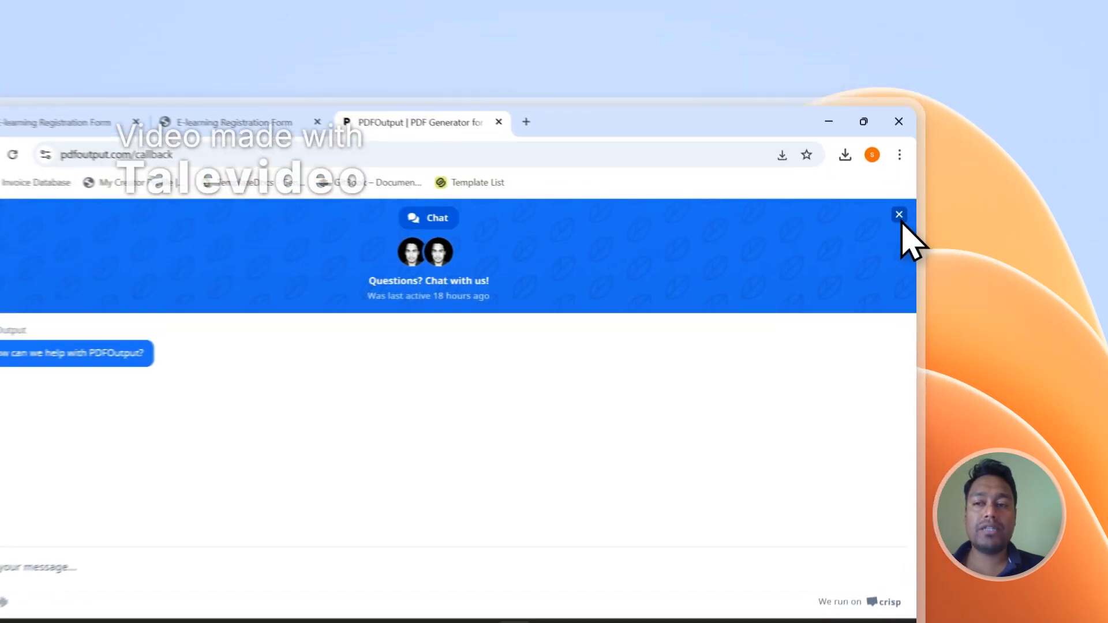
click(967, 165)
click(963, 173)
click(793, 375)
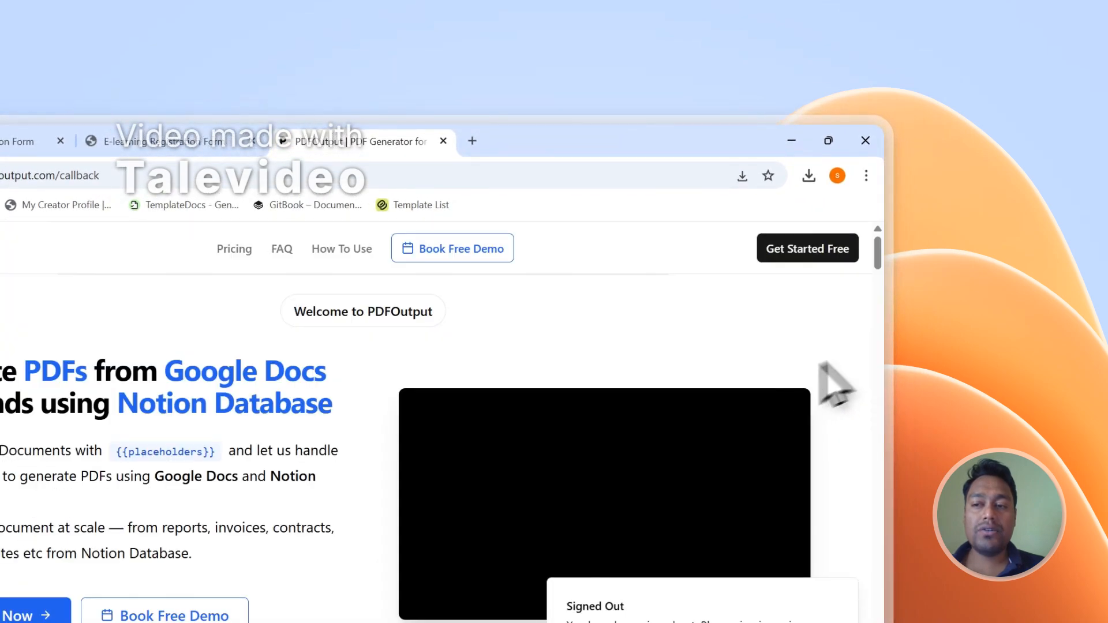
Open the contact page from the PDFOutput site footer and view its Send Message form.
drag(879, 257, 884, 478)
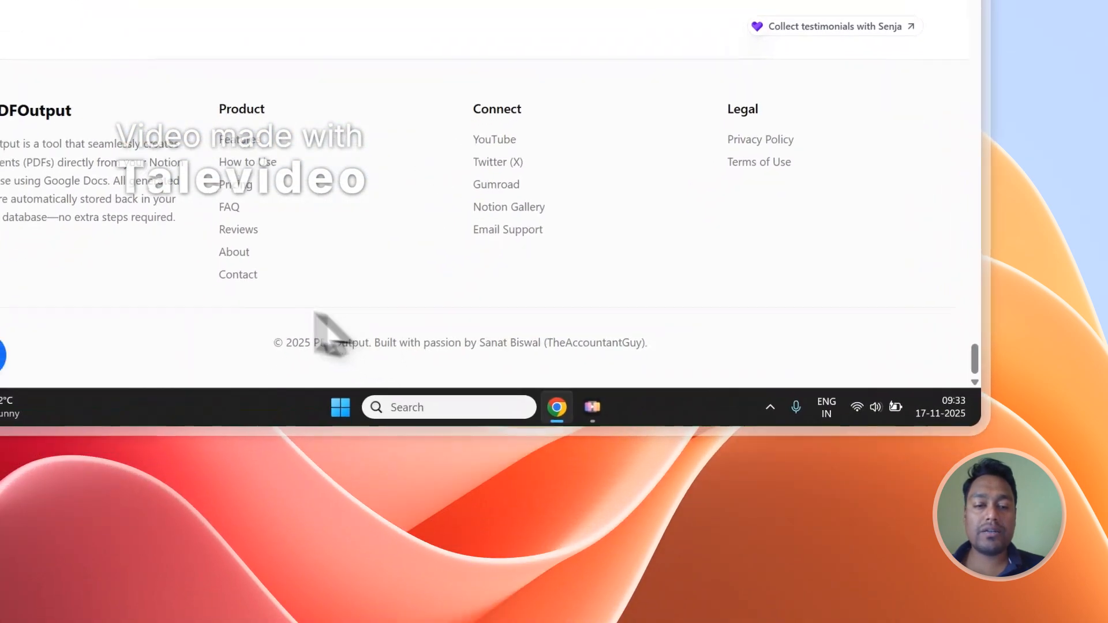
click(261, 251)
scroll(321, 248, down, 3)
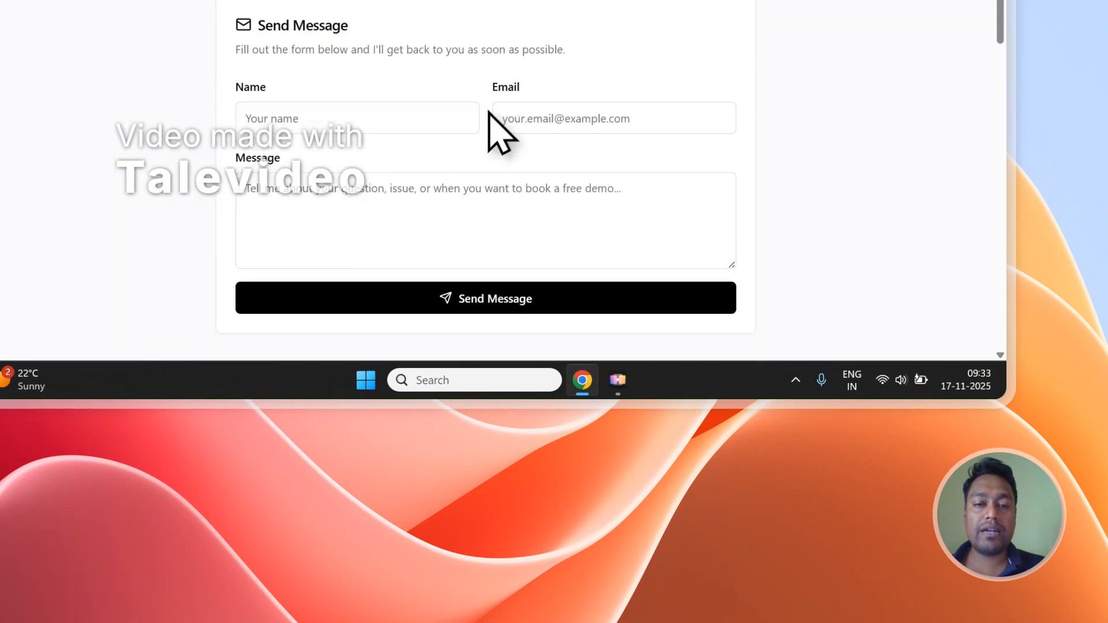